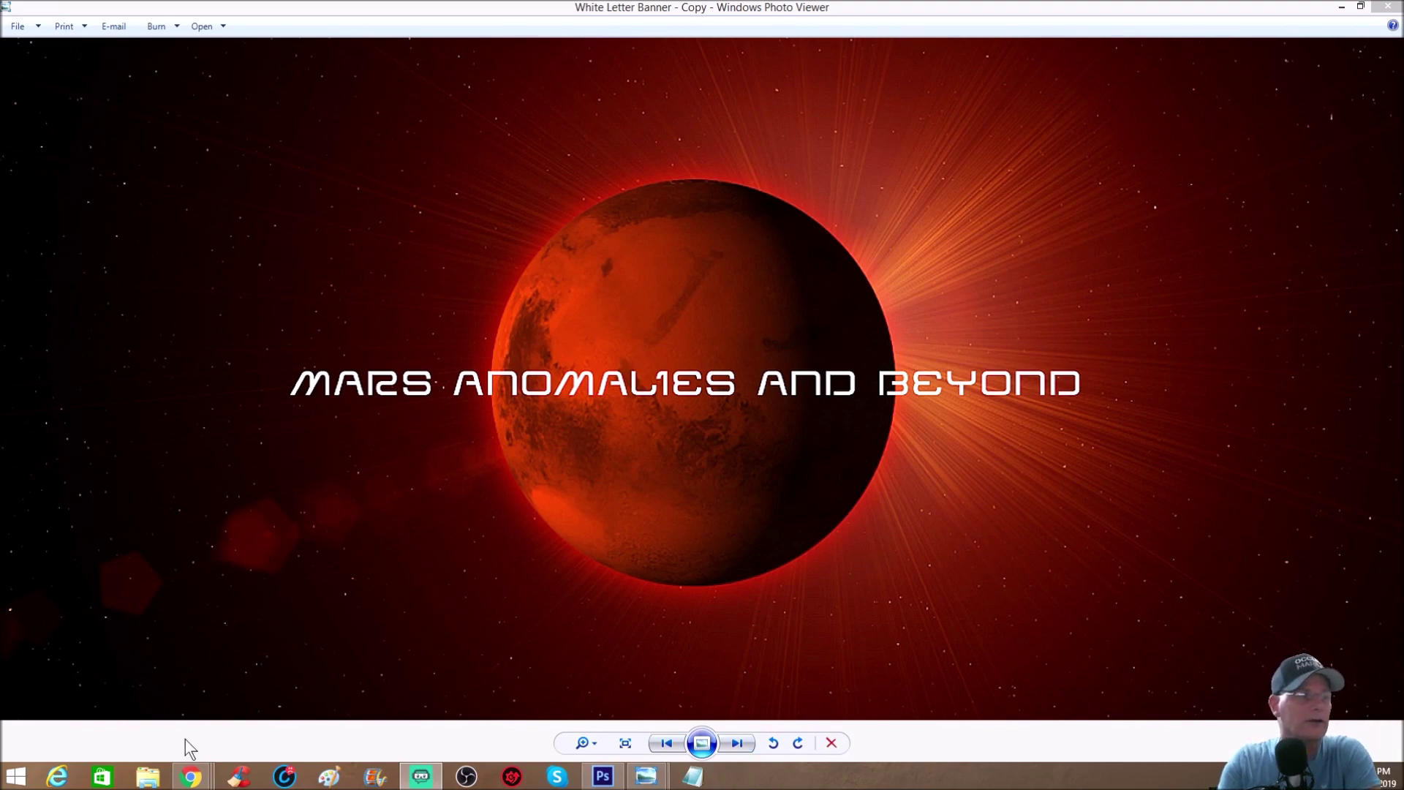
# Bring up Midnight Planets in Chrome and load the next Sol 1450 Right Mastcam image
pyautogui.moveTo(192, 777)
pyautogui.click(120, 701)
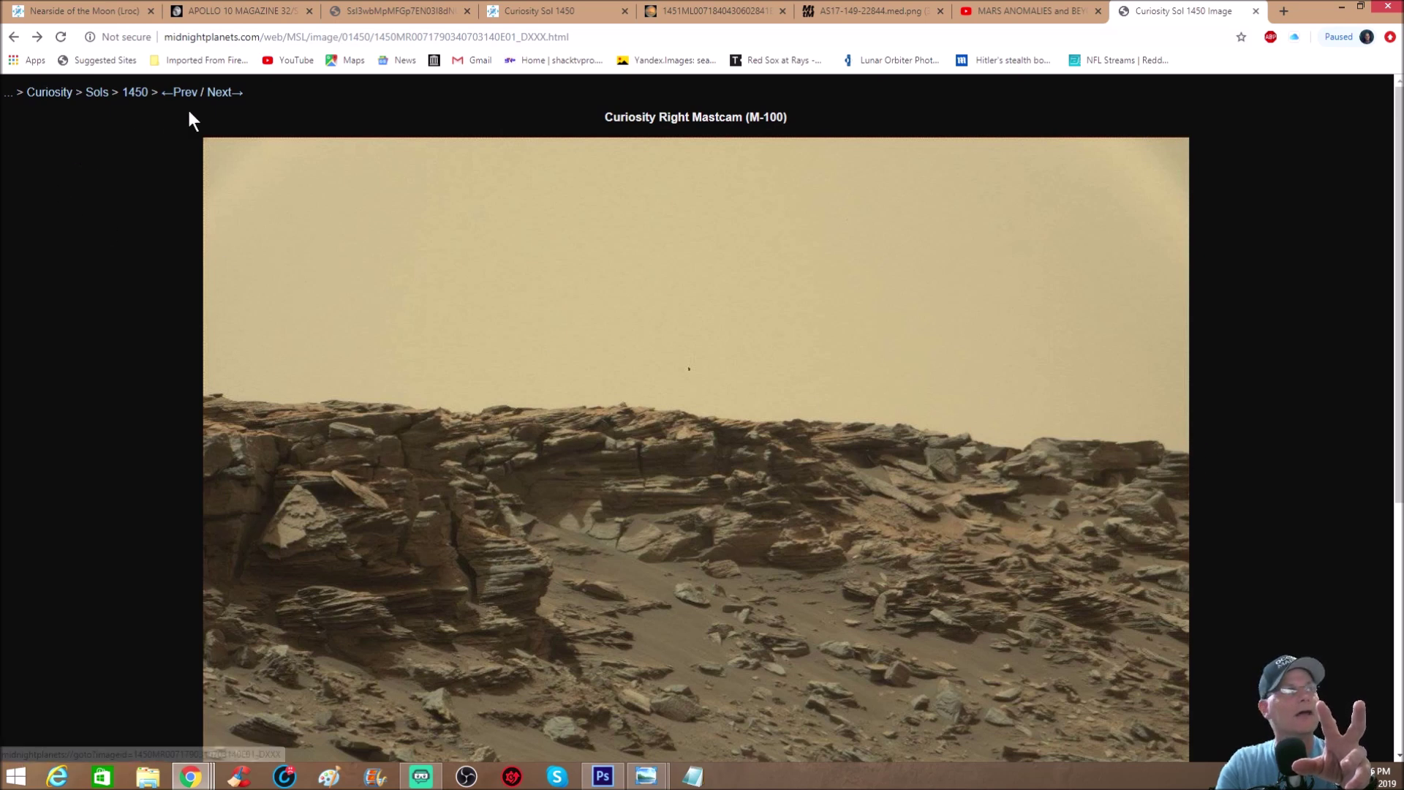
pyautogui.click(216, 94)
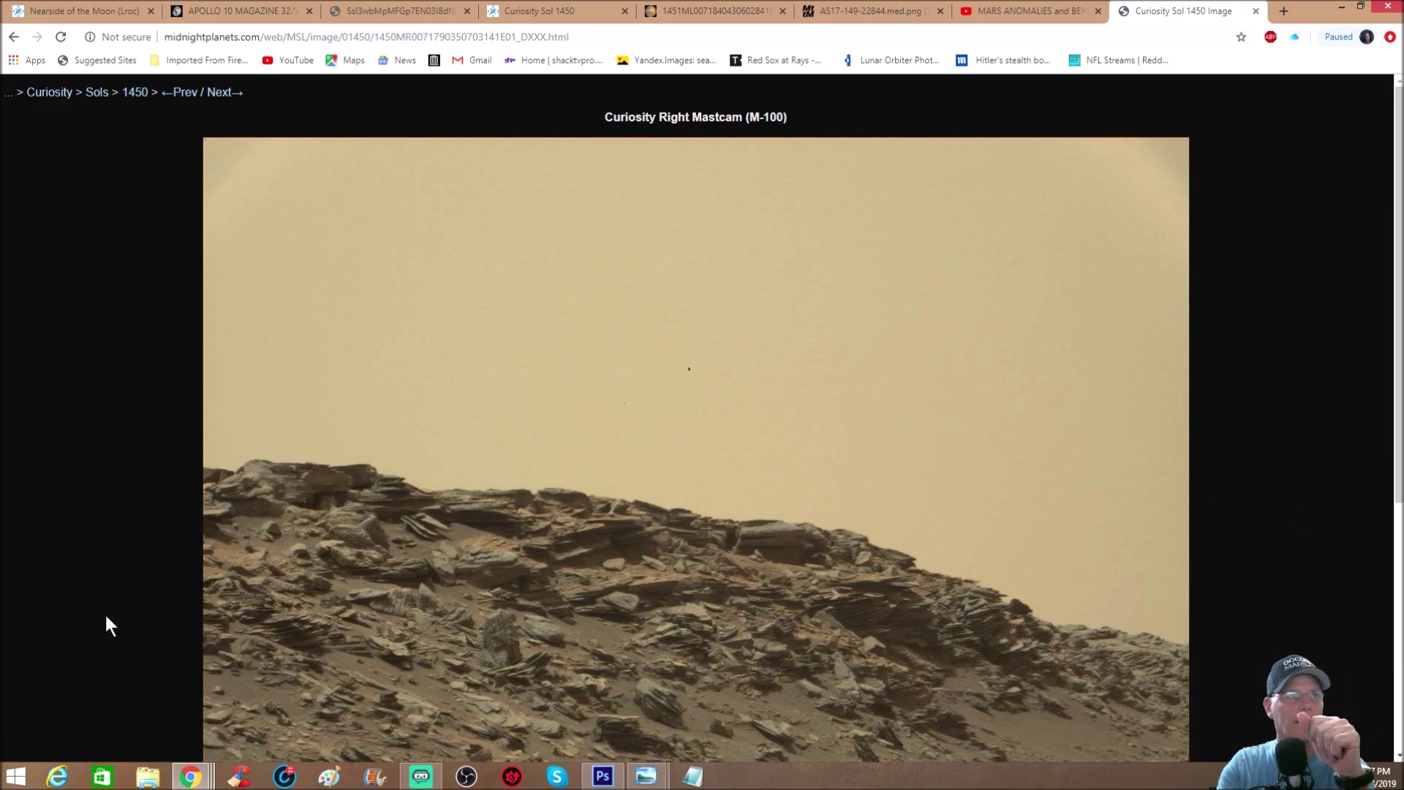
# Compare the original Mars image with Snapshot 1, then switch to the GigaPan Sol 1450 panorama
pyautogui.click(601, 776)
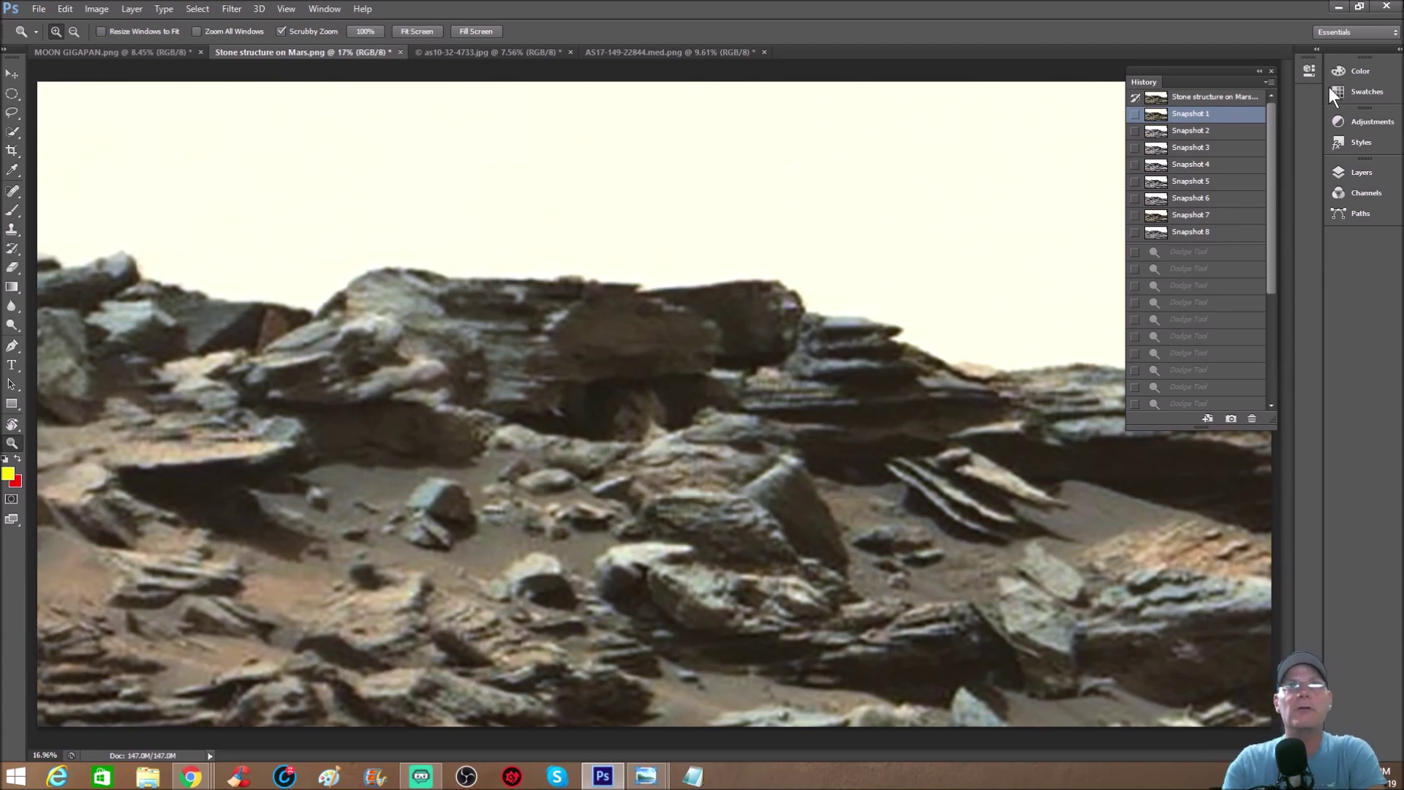
pyautogui.click(1225, 99)
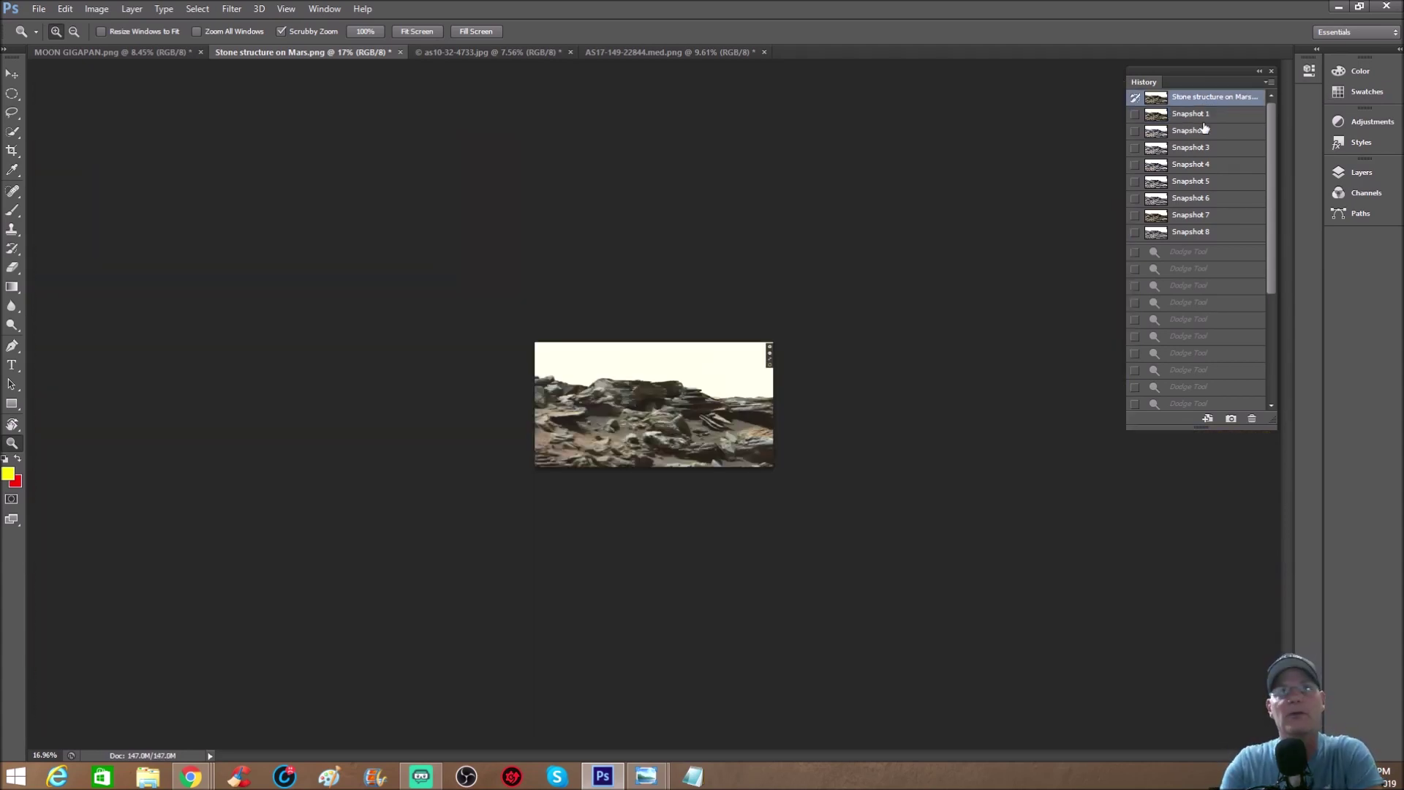
pyautogui.click(1207, 114)
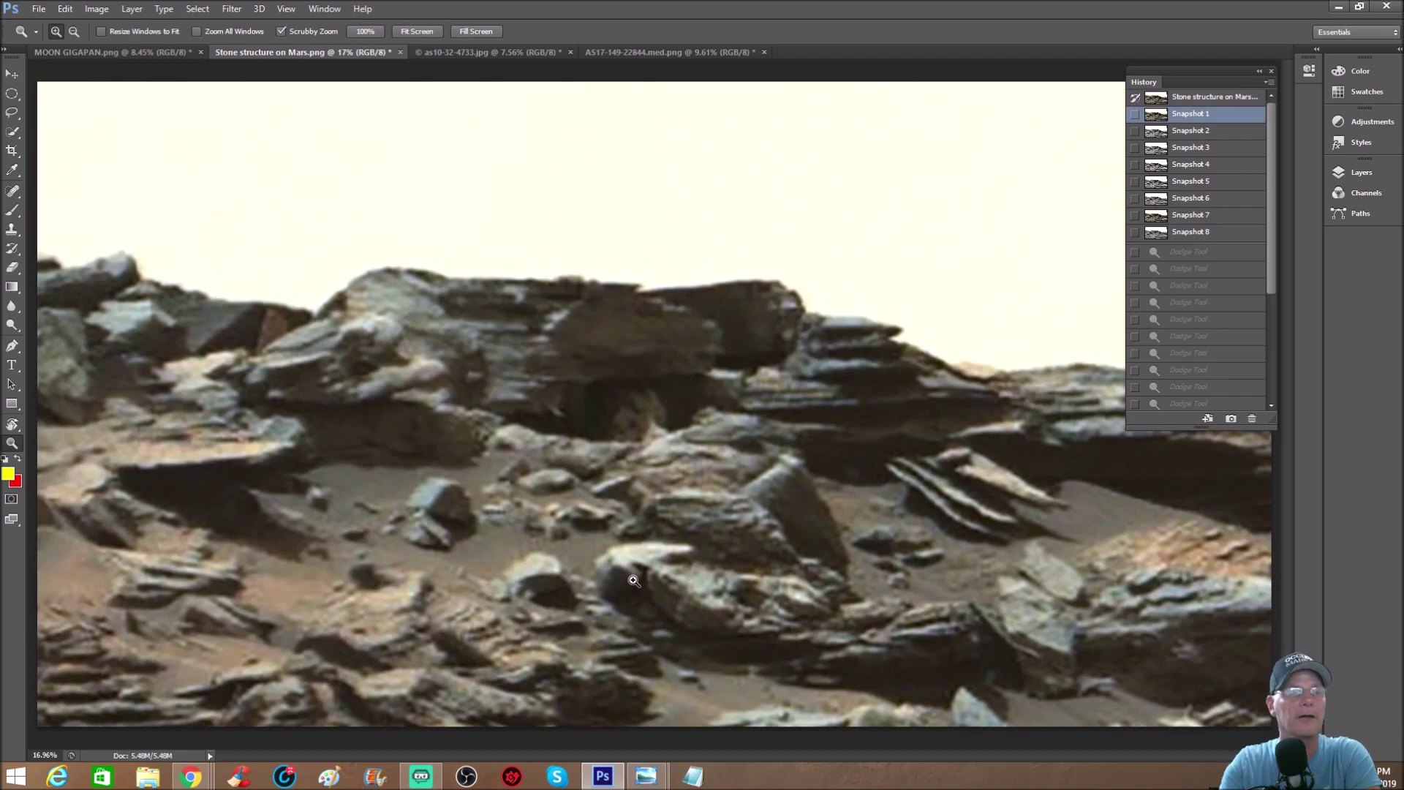
pyautogui.click(137, 707)
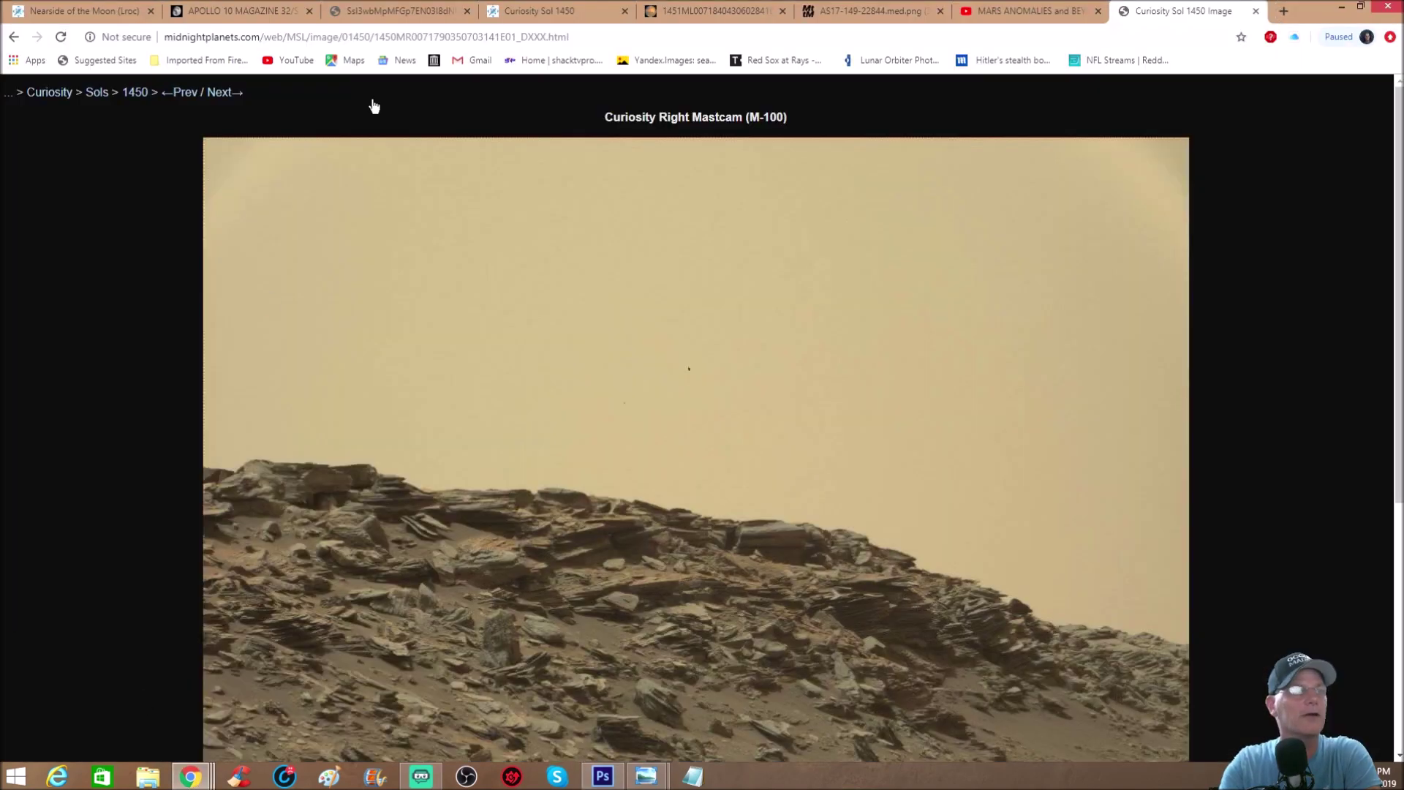
pyautogui.click(537, 11)
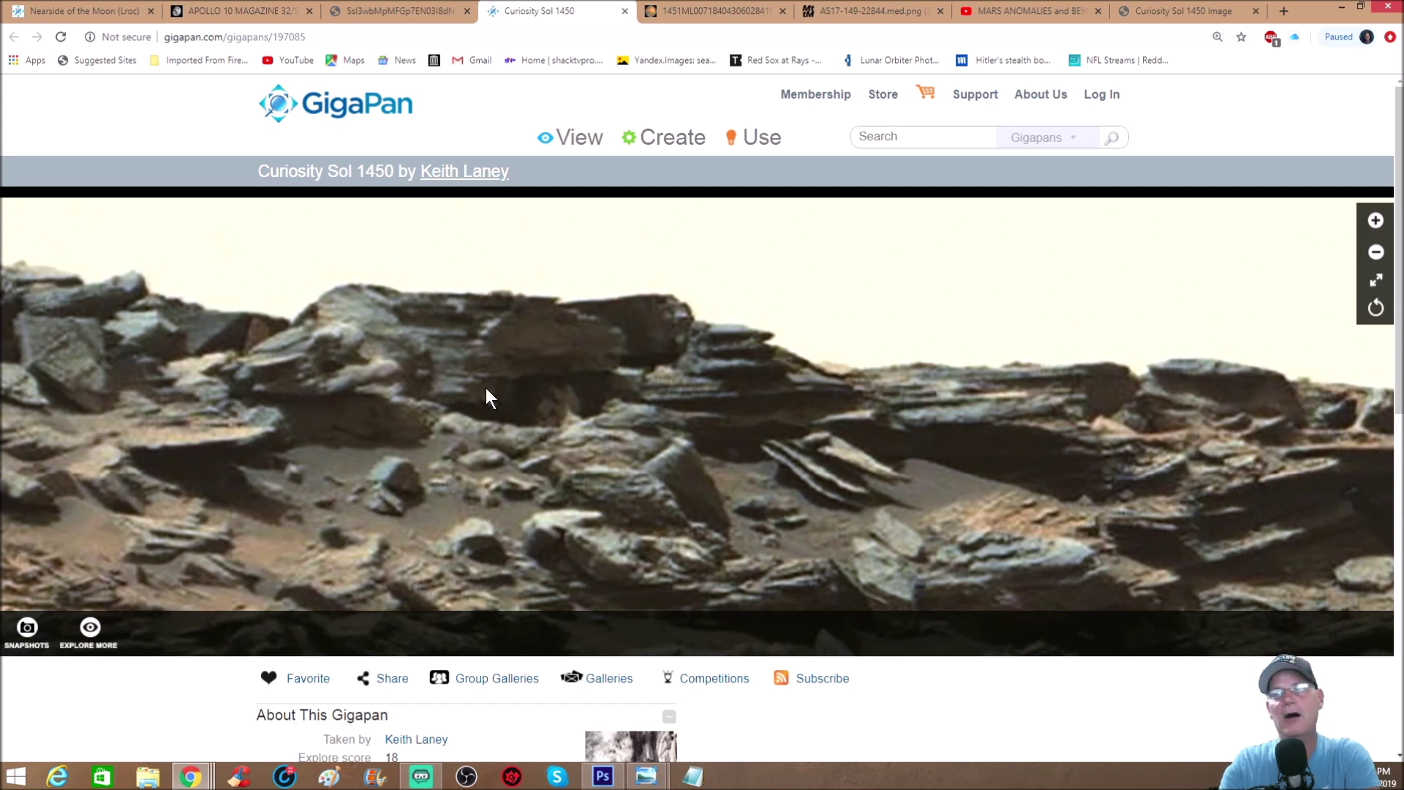
pyautogui.scroll(1, 496, 409)
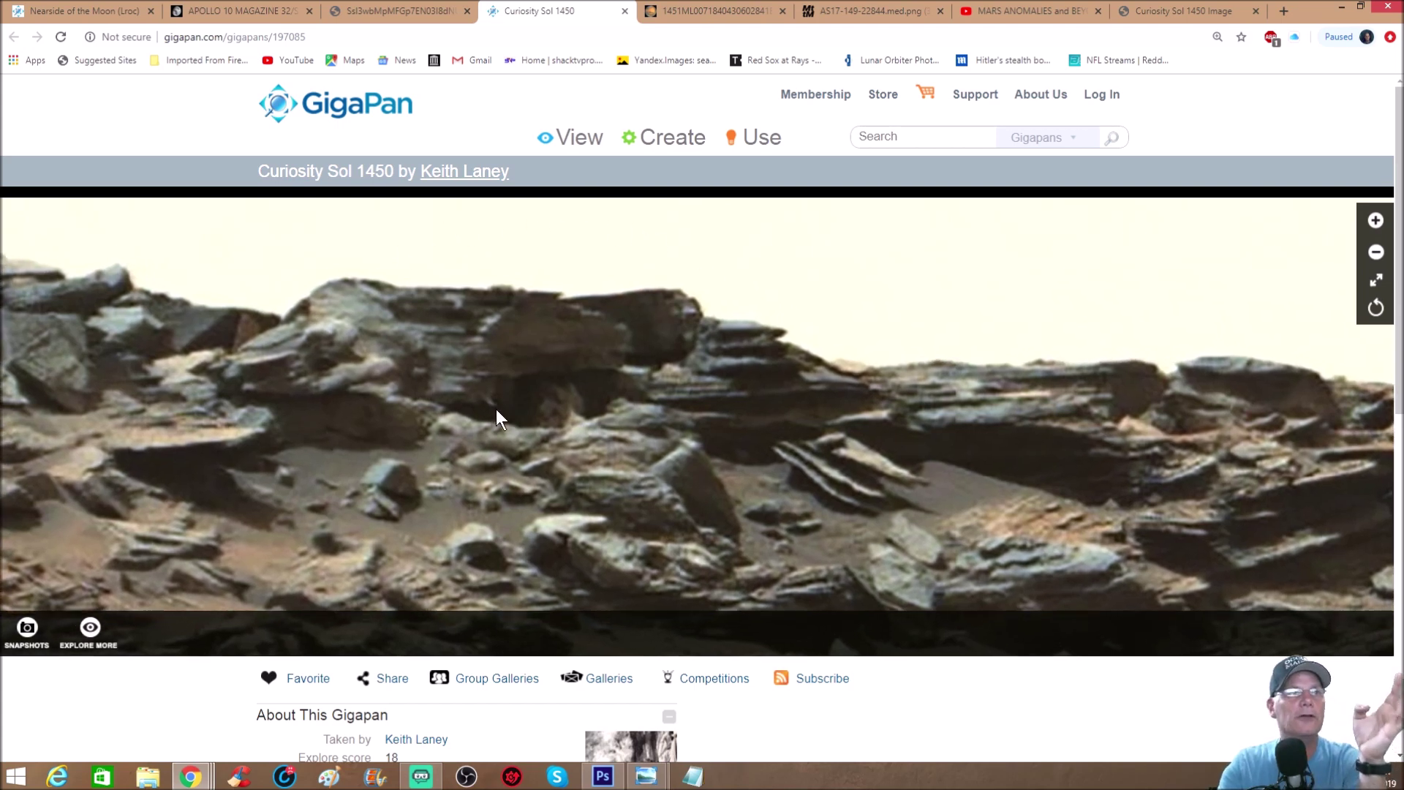
# Show the GigaPan panorama full screen and shift the view upward
pyautogui.click(1375, 280)
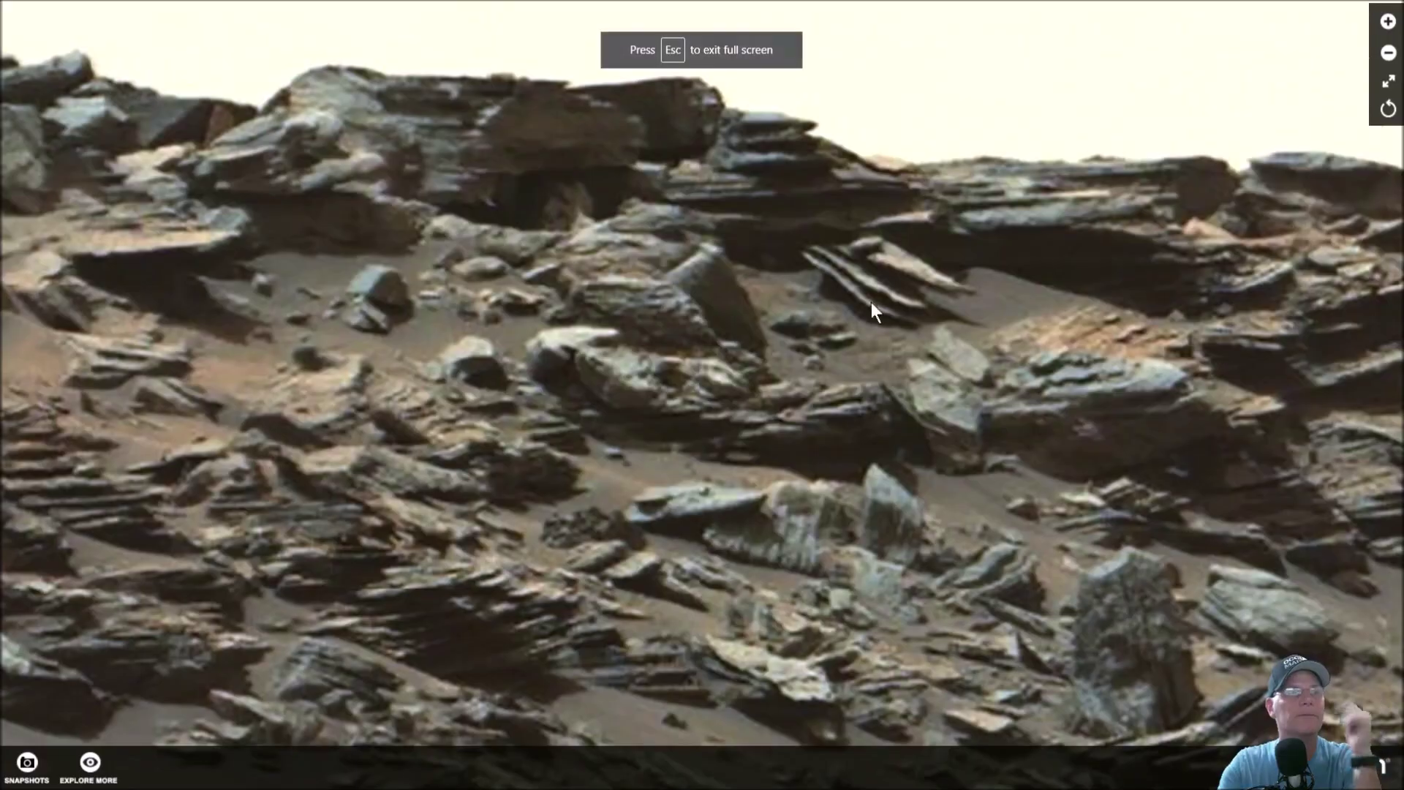
pyautogui.press('Up')
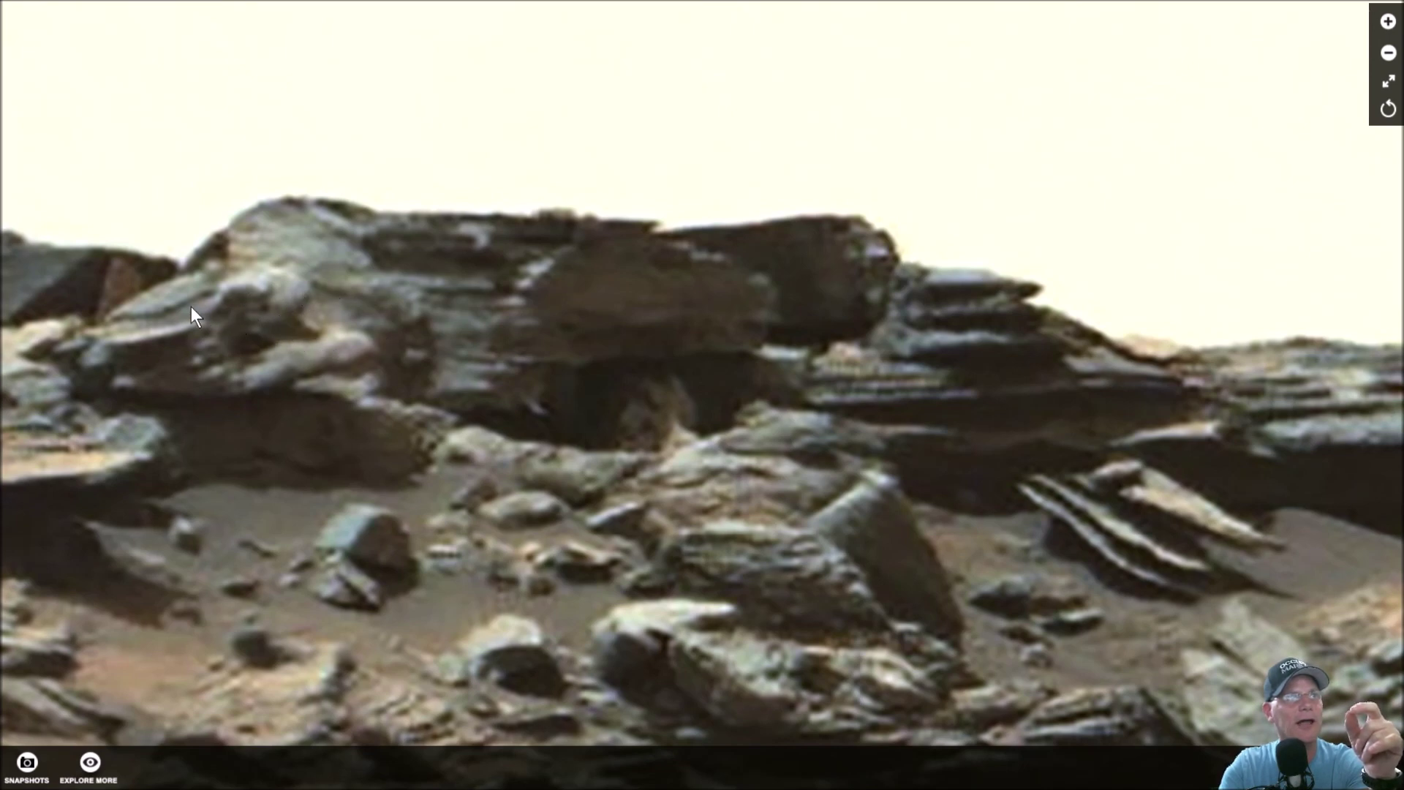
pyautogui.scroll(-2, 351, 400)
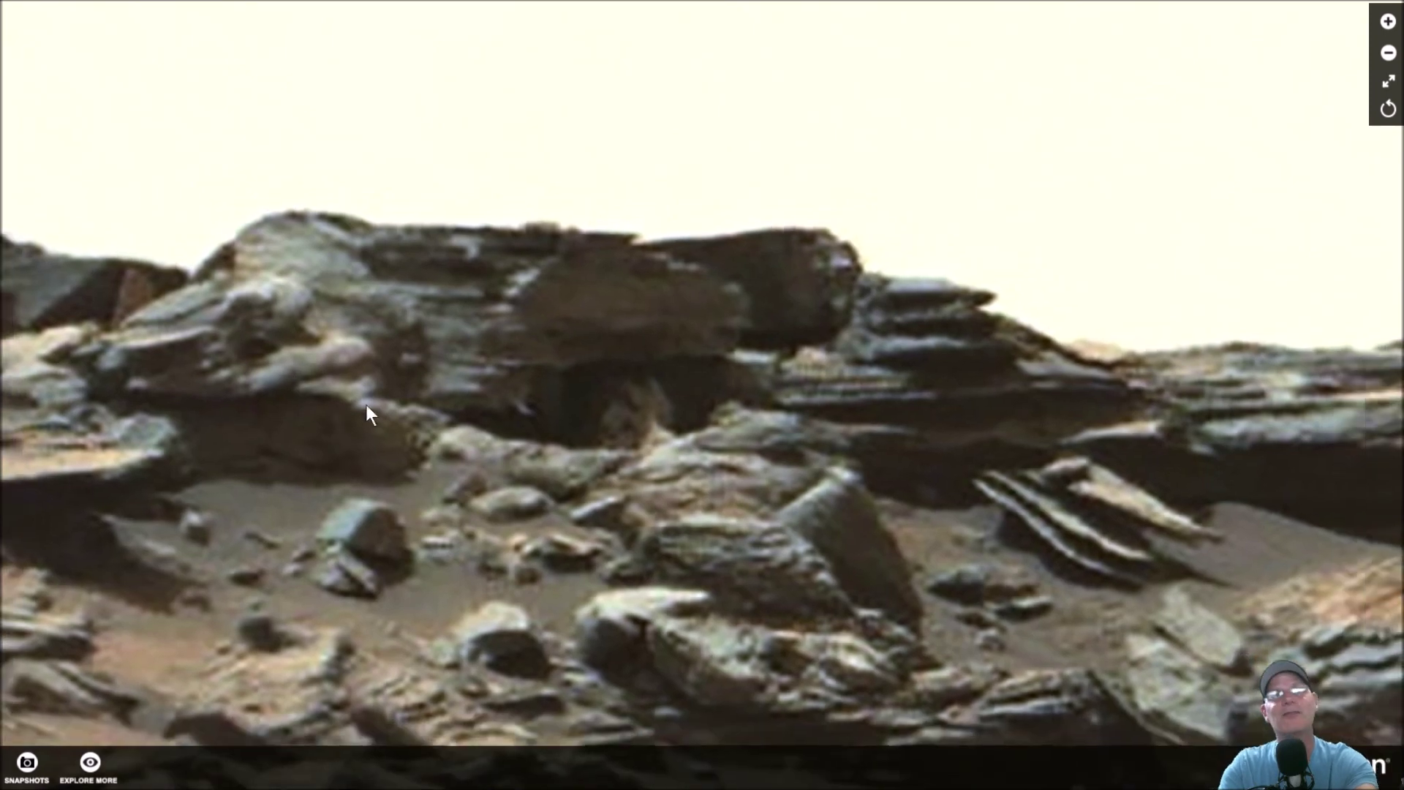
# Re-centre on the flat-topped rock and pan along its close-up
pyautogui.moveTo(312, 418); pyautogui.dragTo(370, 428)
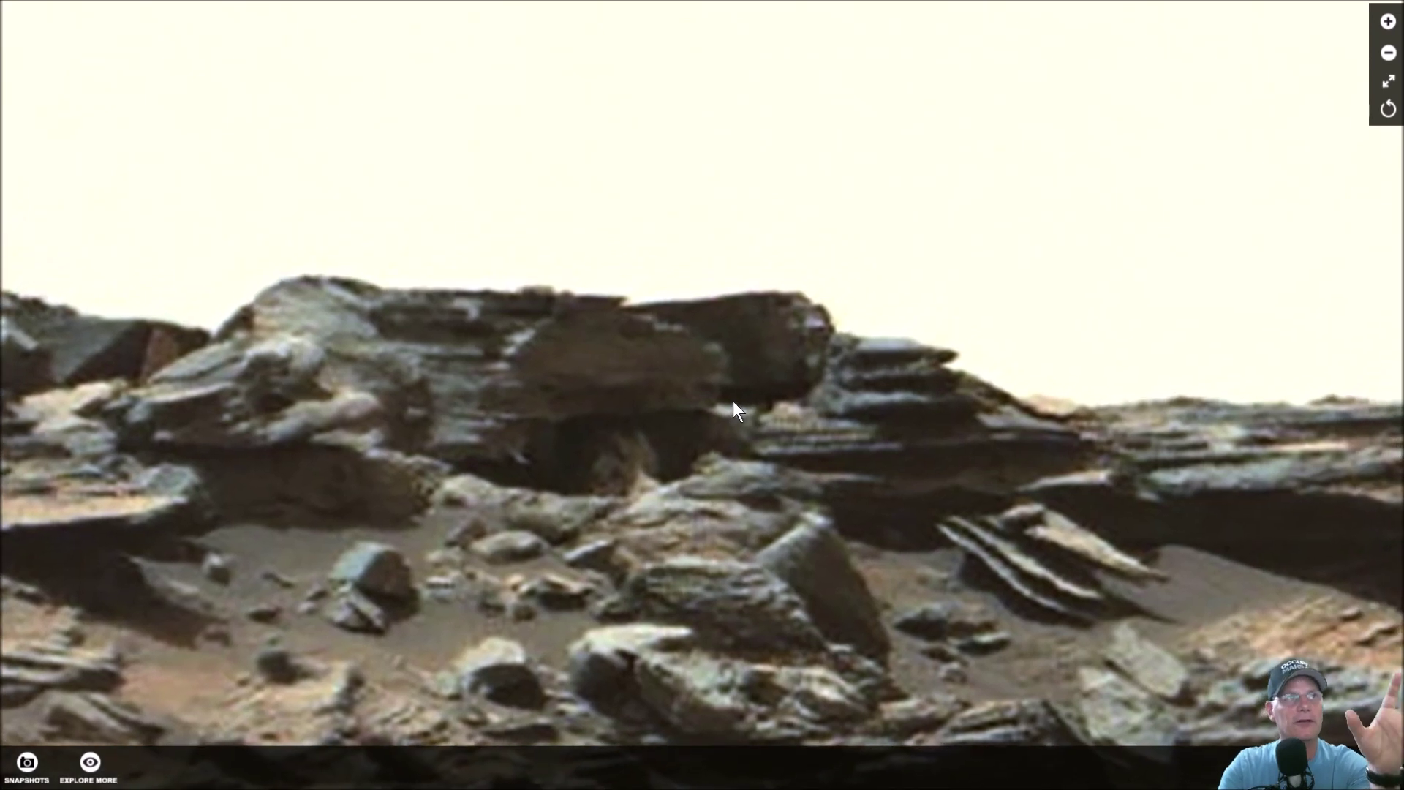
pyautogui.scroll(2, 472, 319)
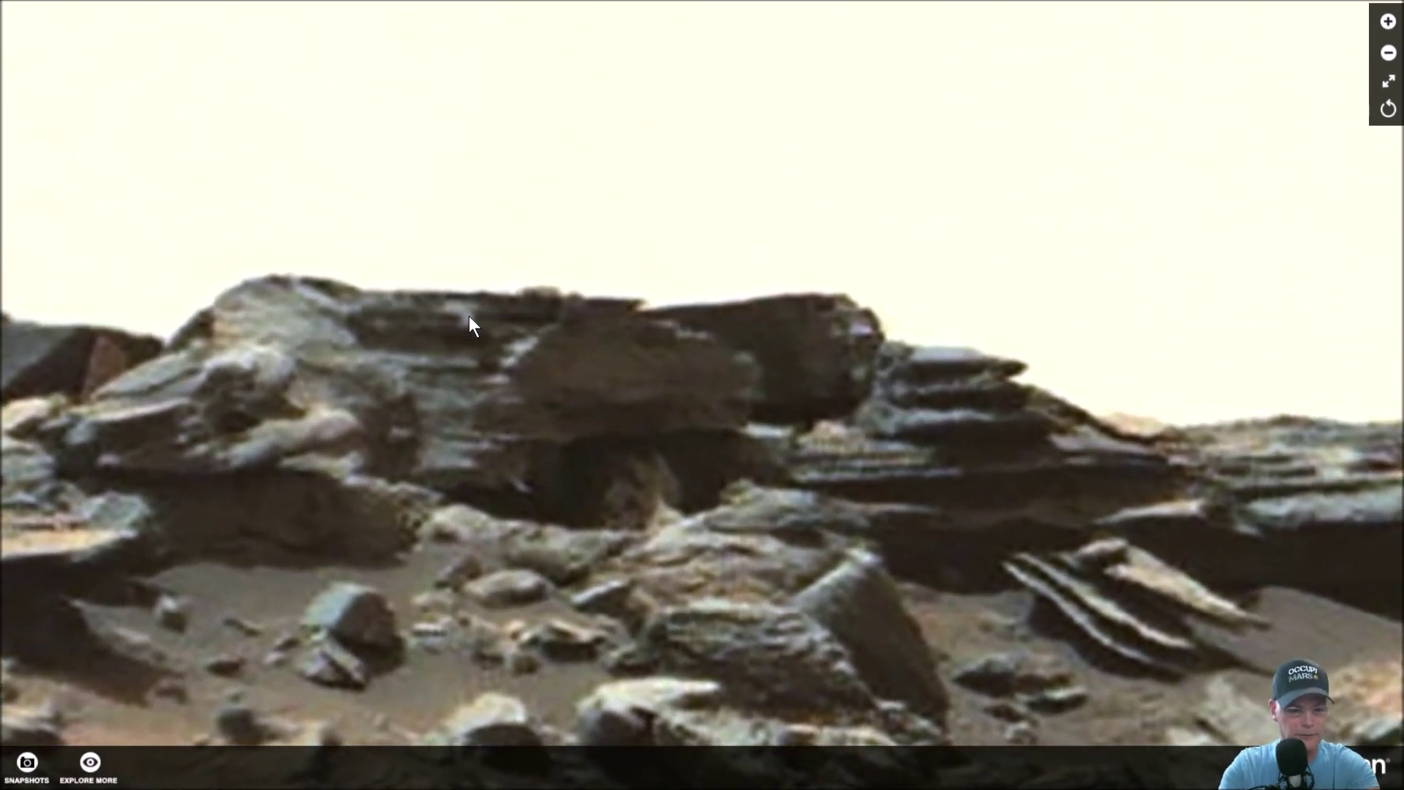
pyautogui.scroll(1, 468, 317)
pyautogui.scroll(1, 580, 339)
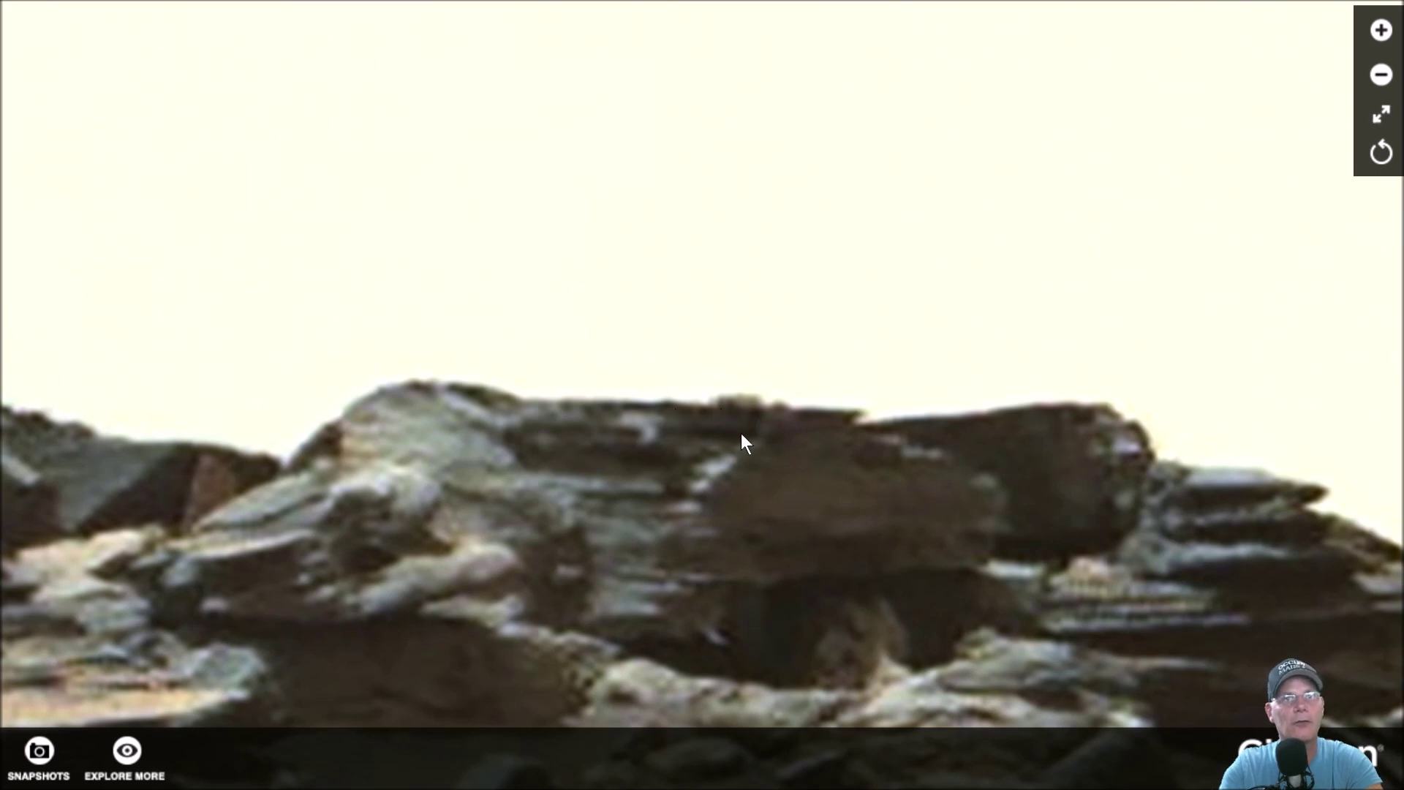
pyautogui.moveTo(743, 434); pyautogui.dragTo(1017, 424)
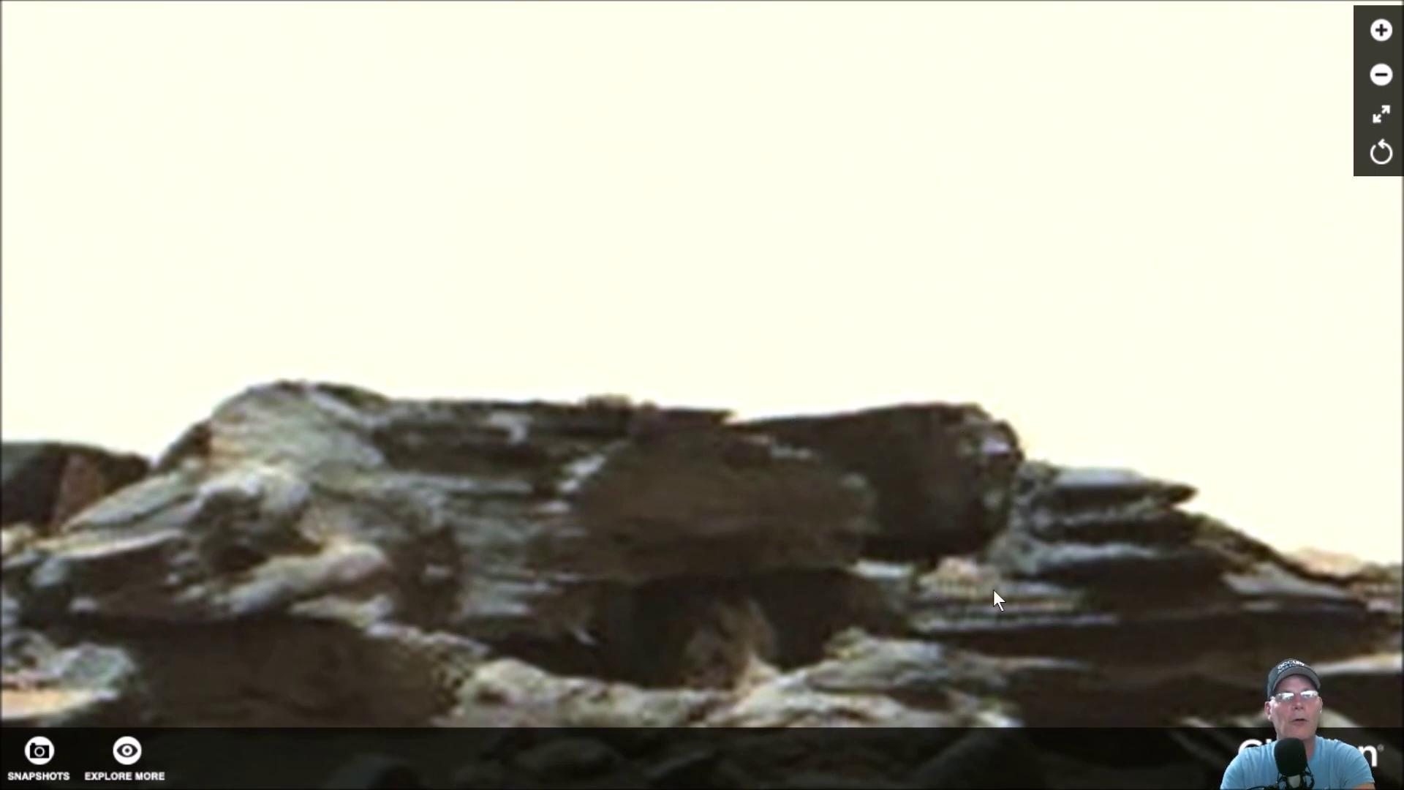
pyautogui.scroll(-2, 993, 588)
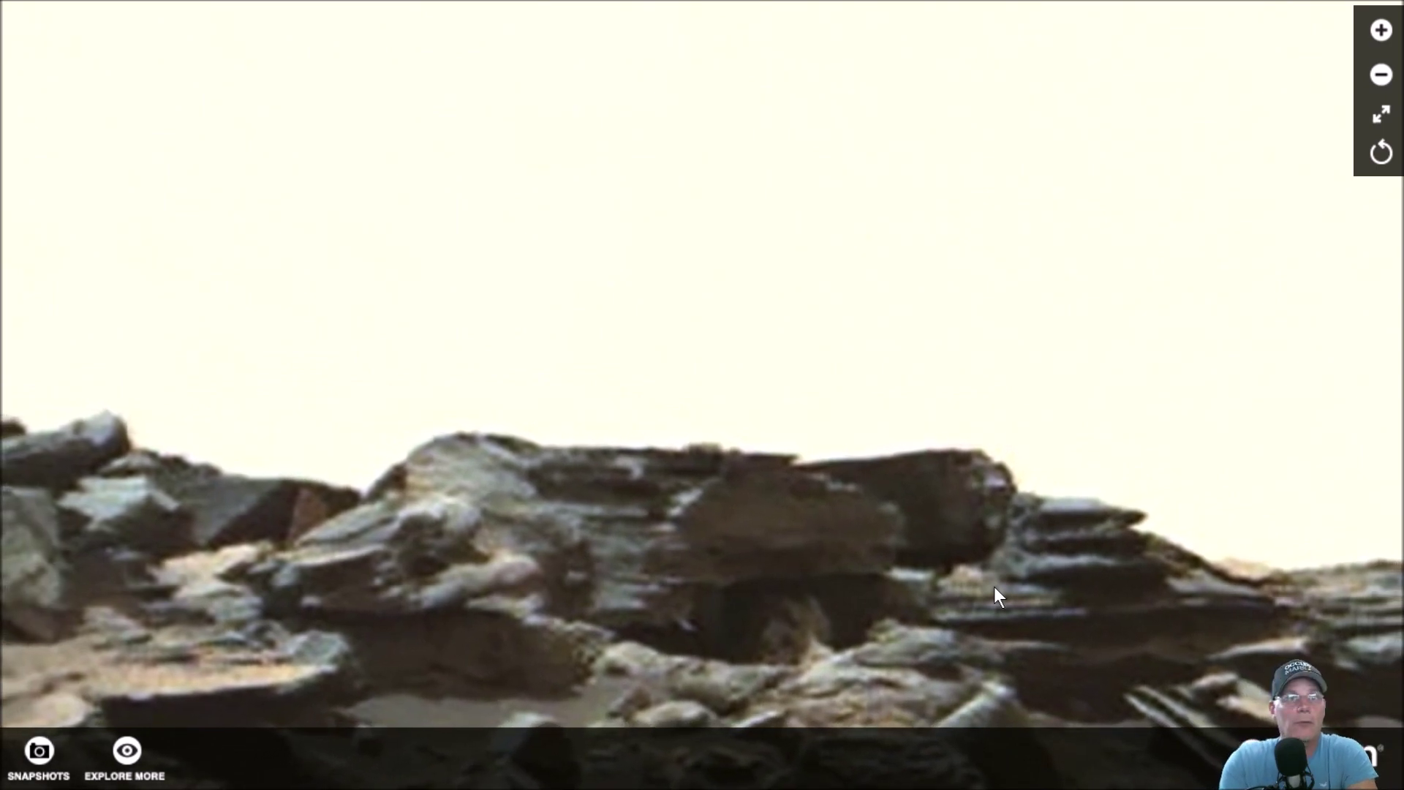
pyautogui.scroll(-2, 819, 546)
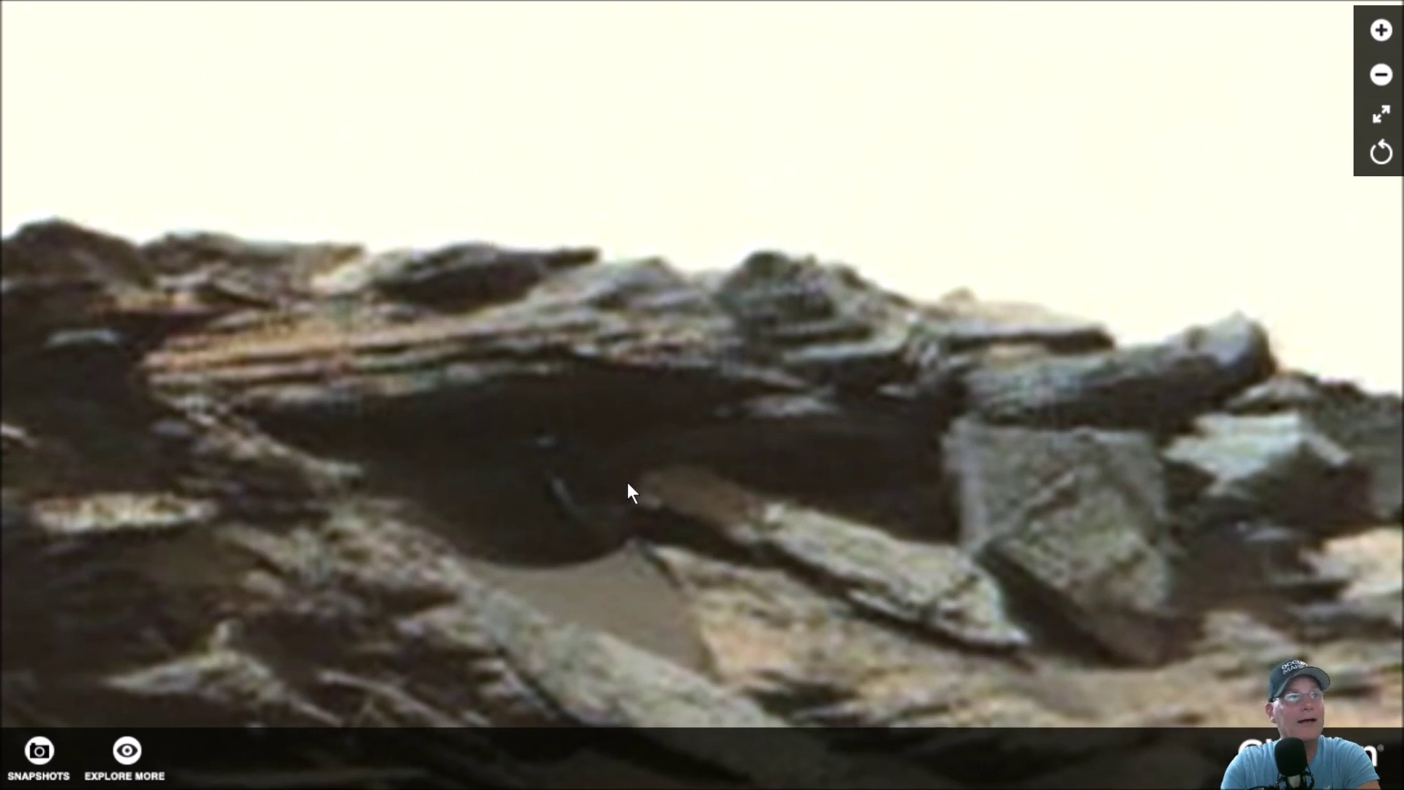
pyautogui.scroll(-3, 626, 480)
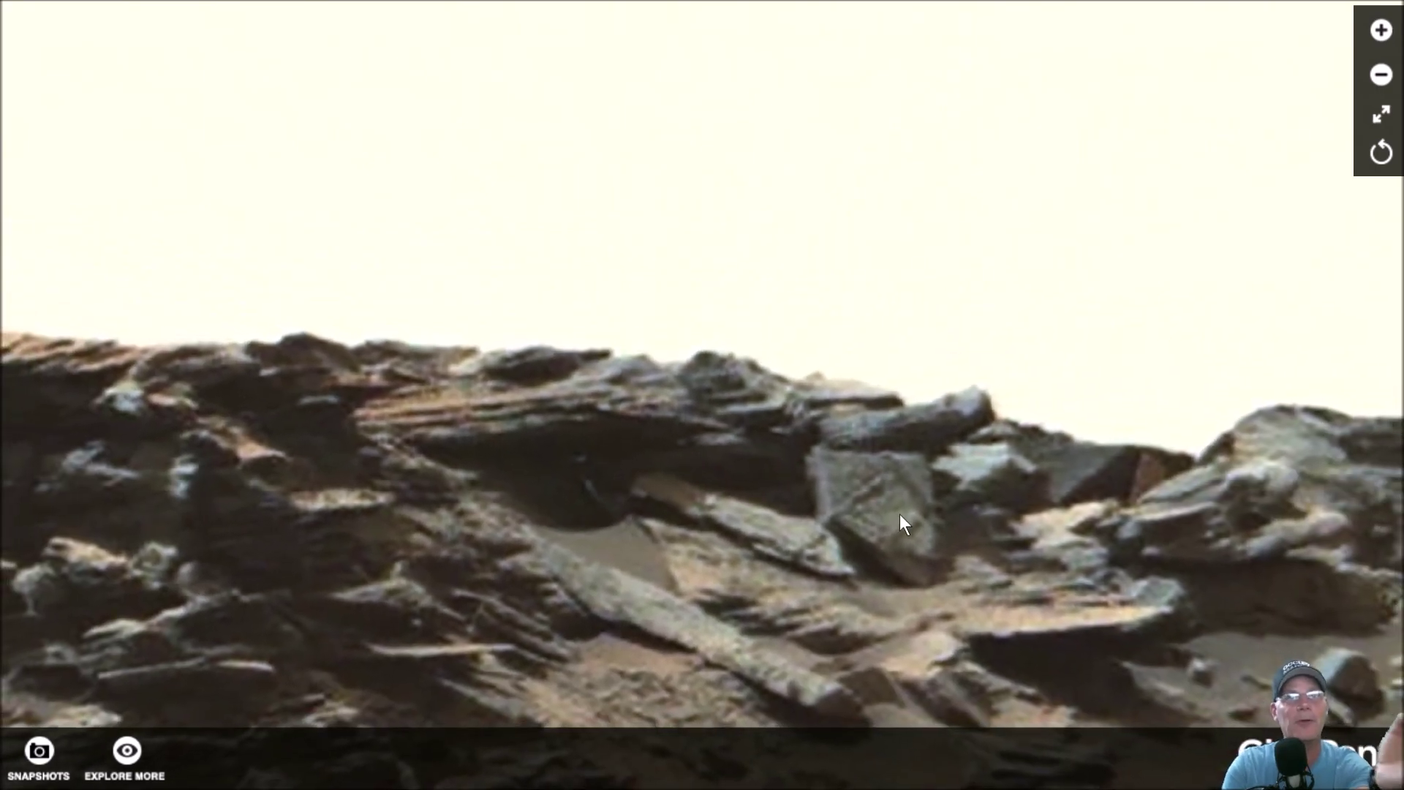
# Pan across the rock overhang, then exit full screen to the whole panorama
pyautogui.moveTo(1074, 543)
pyautogui.mouseDown()
pyautogui.moveTo(812, 544)
pyautogui.moveTo(666, 567)
pyautogui.mouseUp()
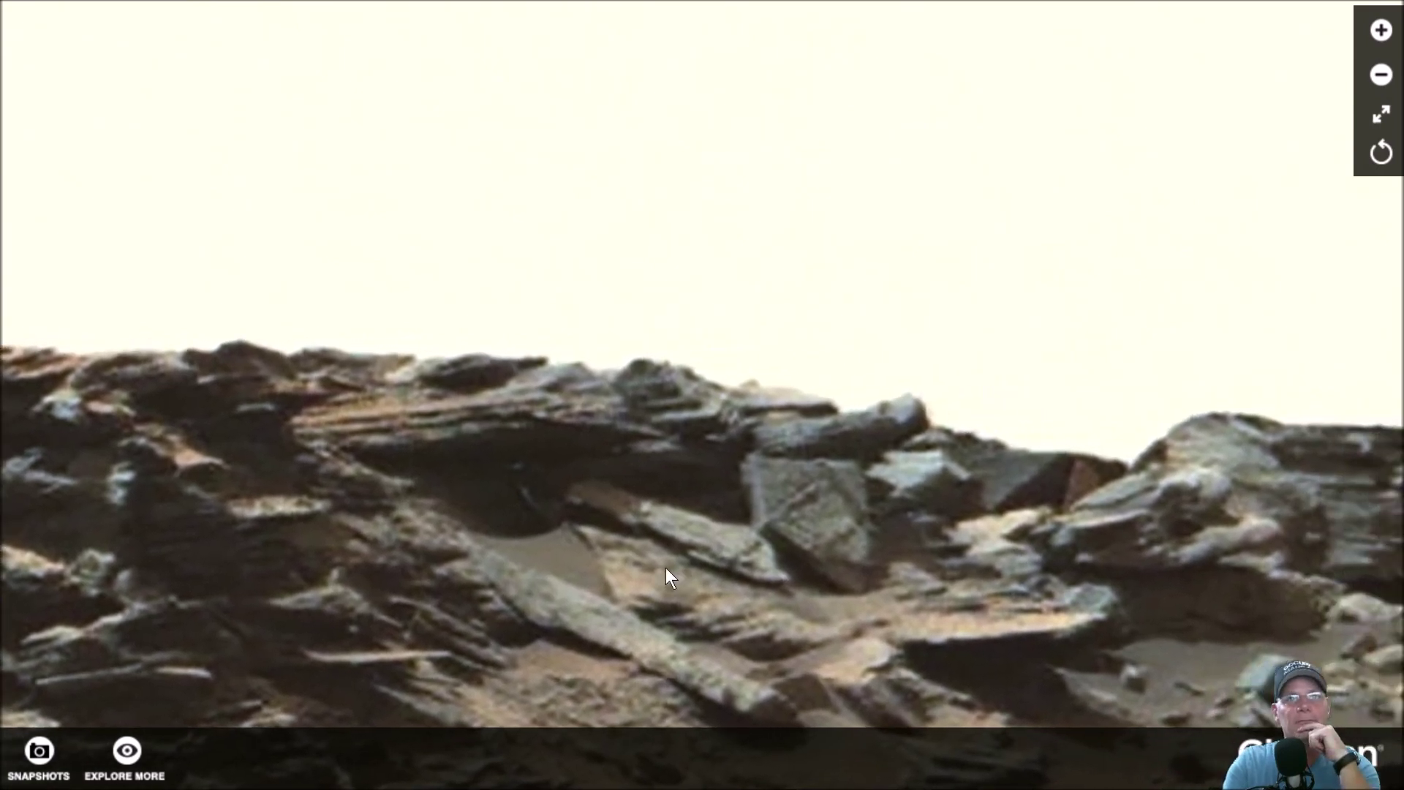
pyautogui.scroll(3, 933, 542)
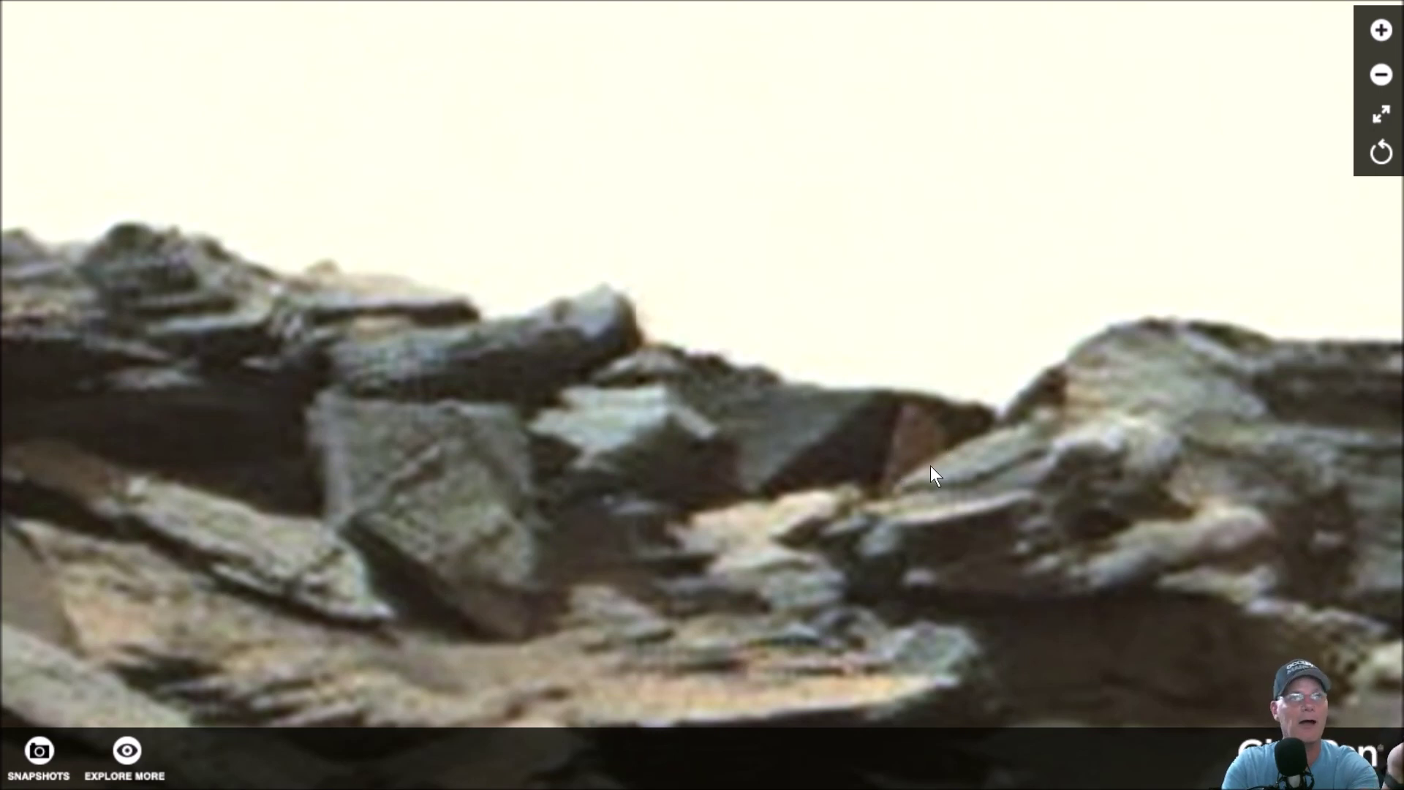
pyautogui.scroll(-2, 884, 407)
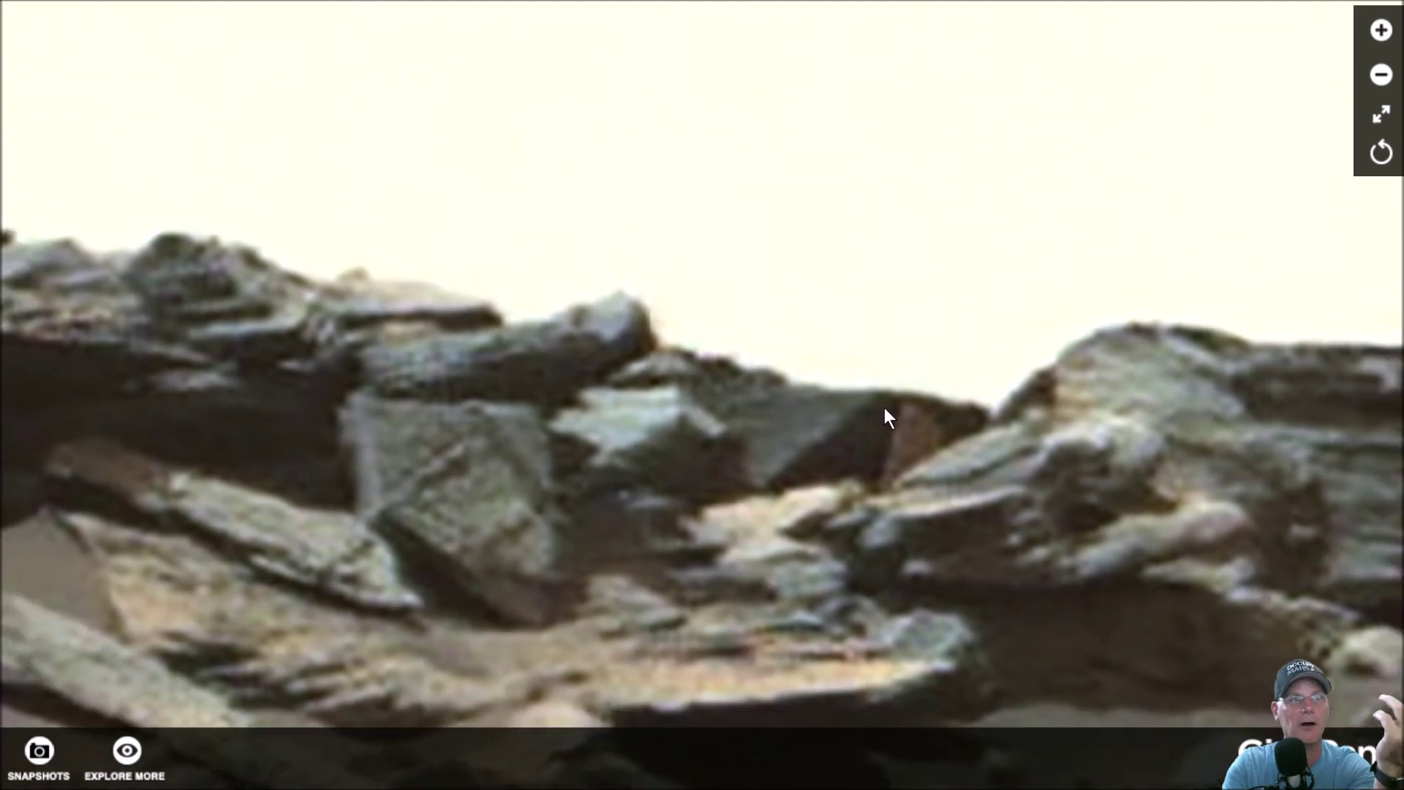
pyautogui.scroll(-3, 884, 406)
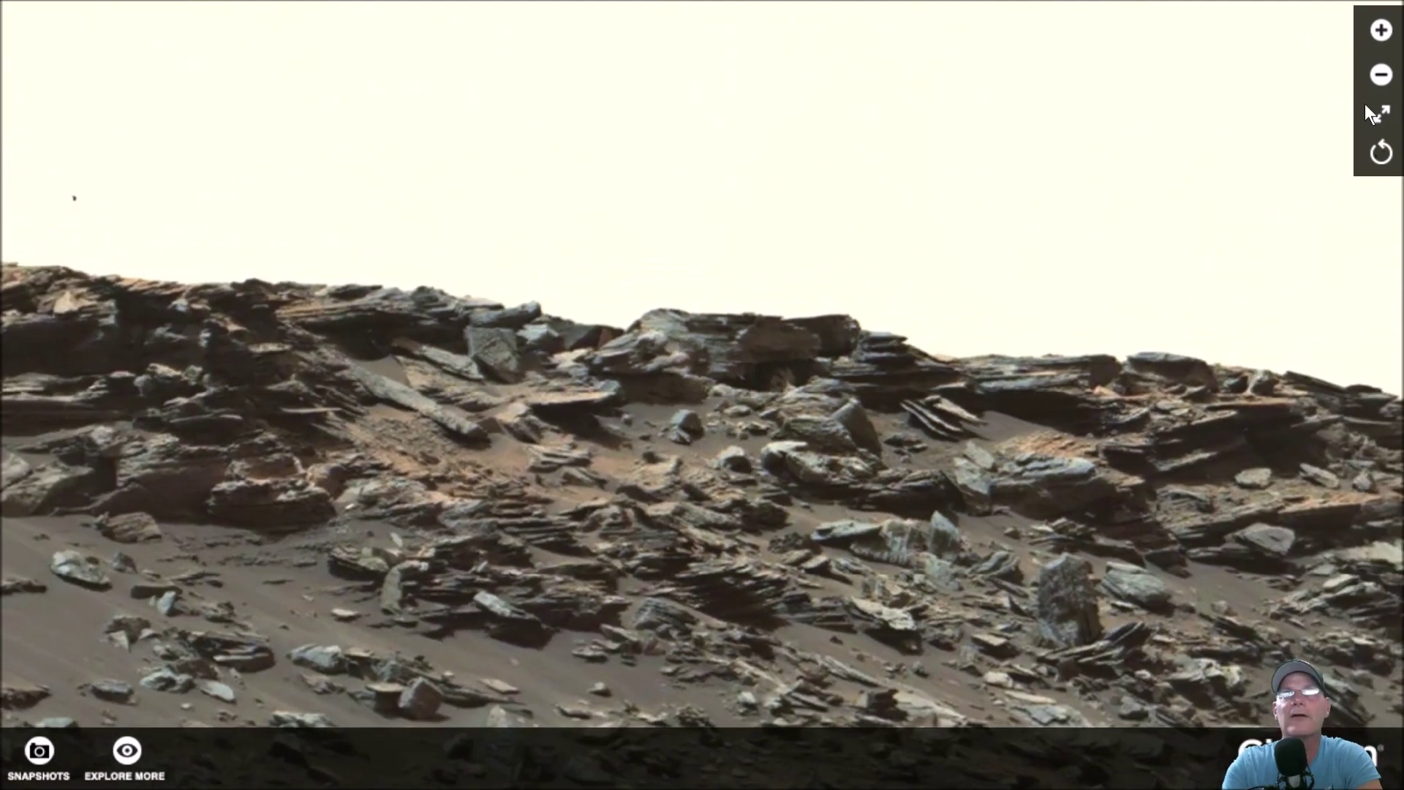
pyautogui.click(1381, 114)
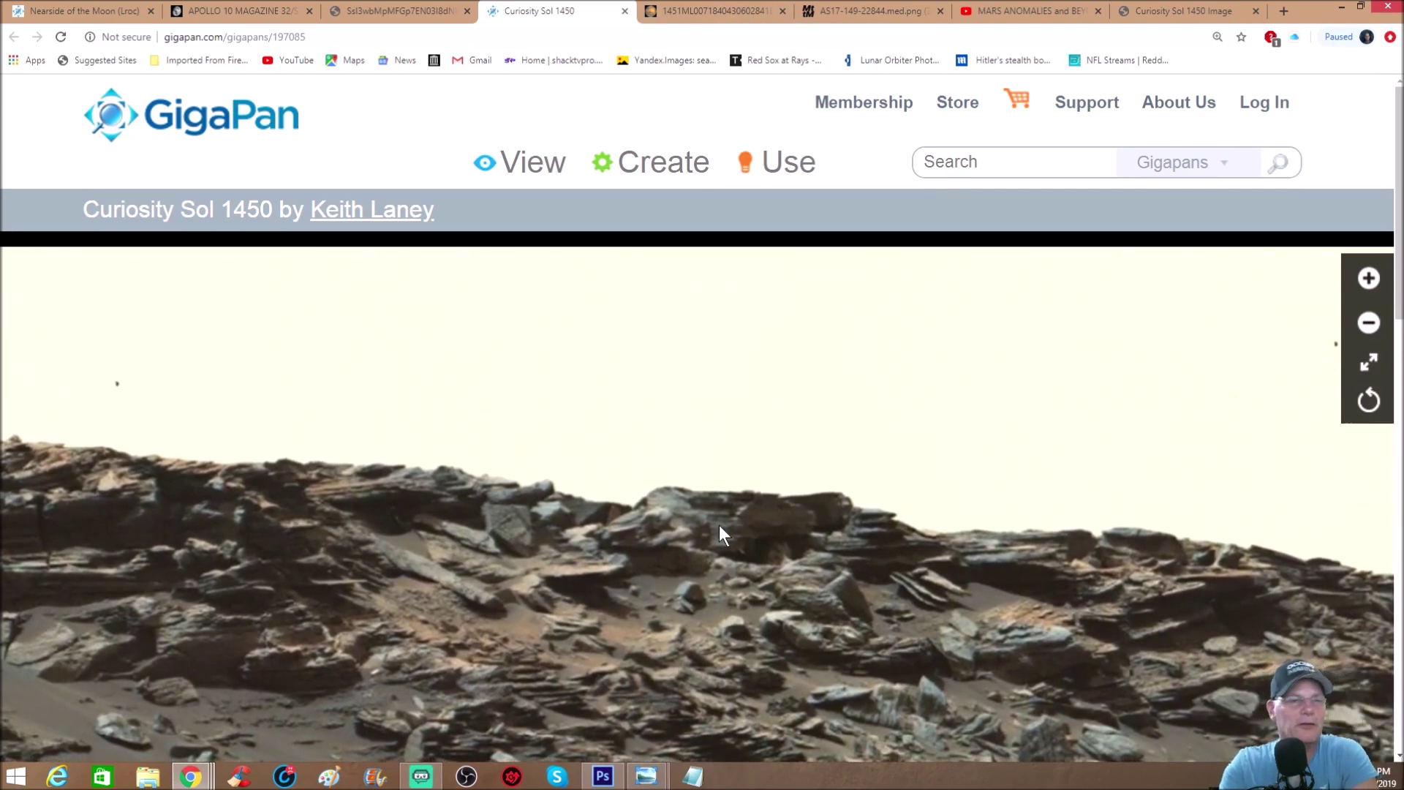
pyautogui.scroll(2, 718, 535)
# View Snapshot 8 zoomed on the doorway structure, then step back through Snapshots 6 and 4 to Snapshot 1
pyautogui.click(602, 775)
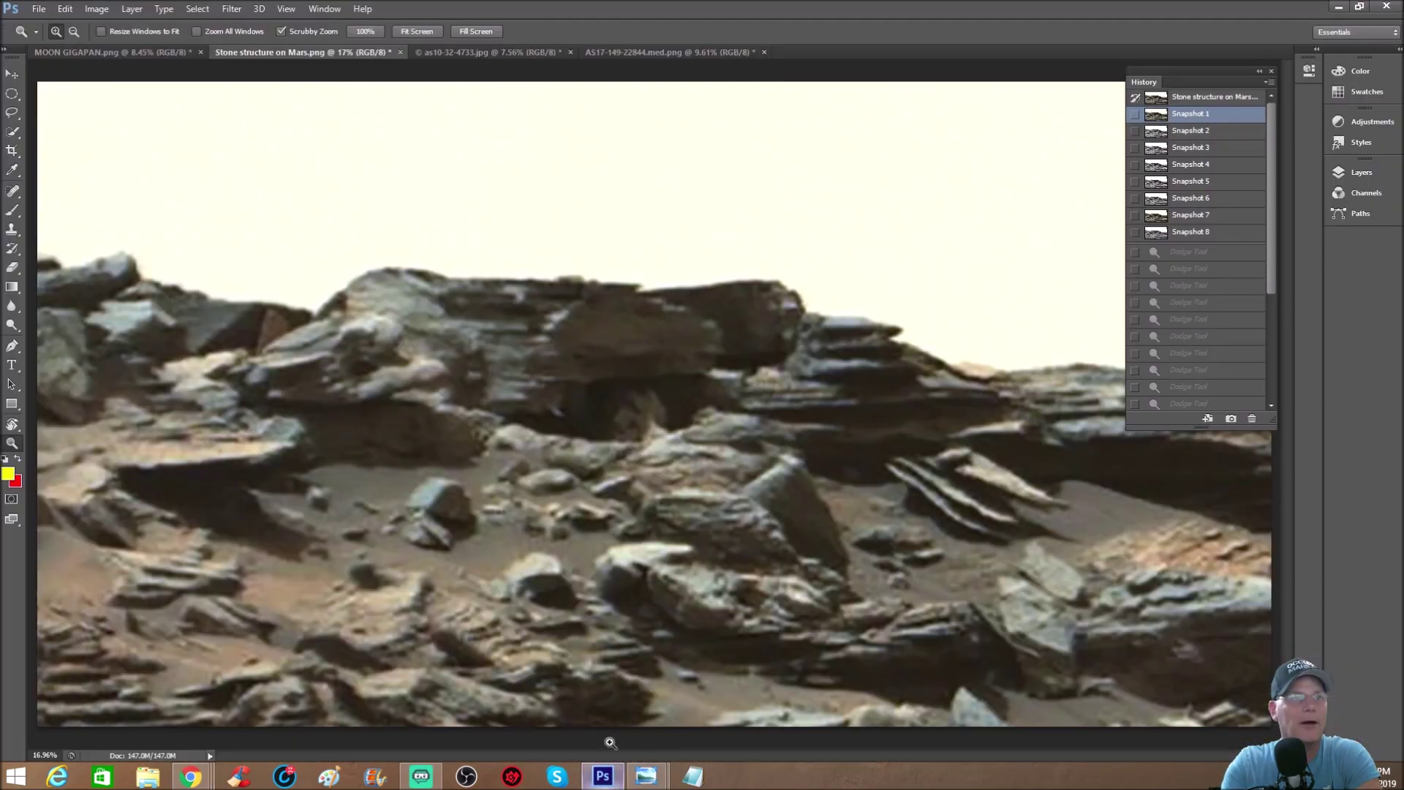
pyautogui.click(1187, 233)
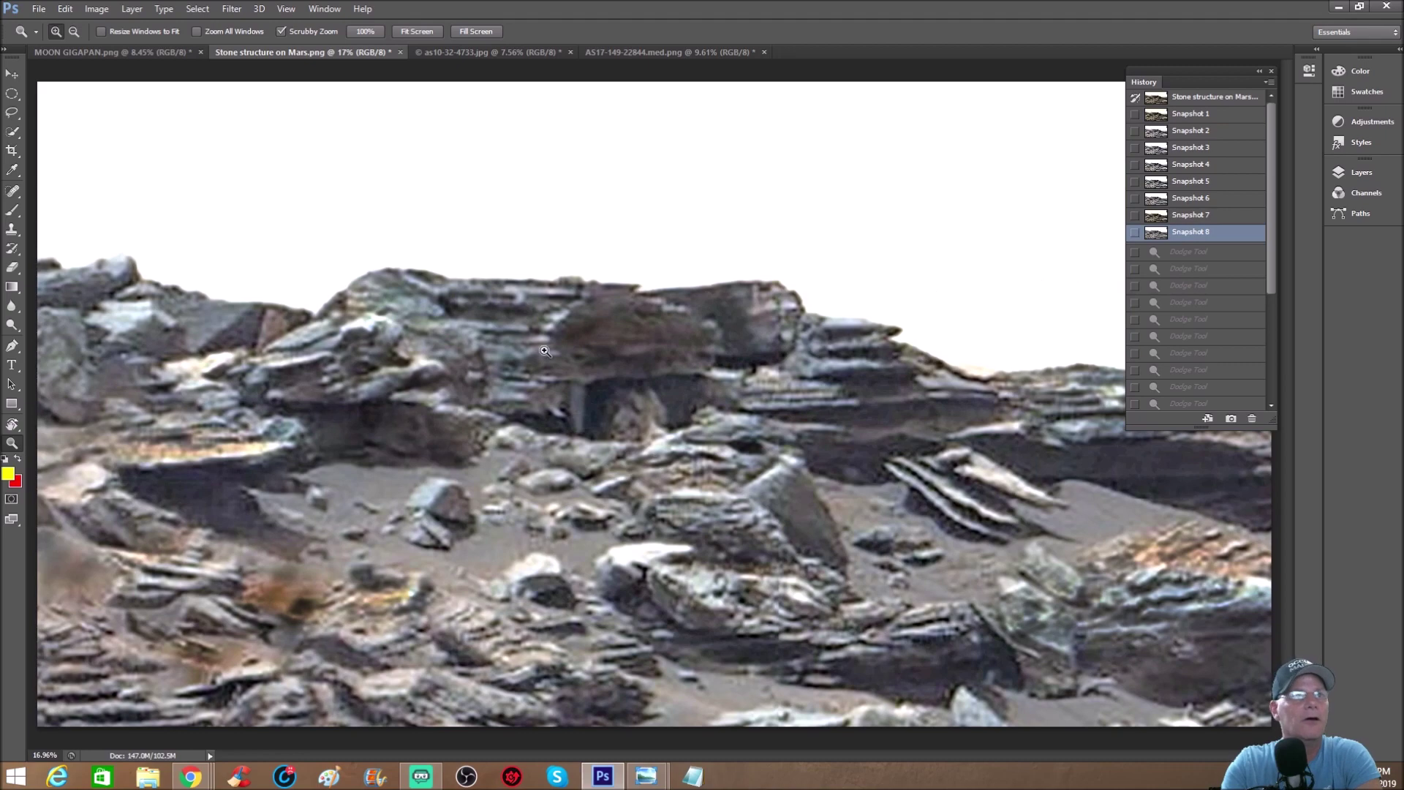
pyautogui.moveTo(545, 353); pyautogui.dragTo(565, 302)
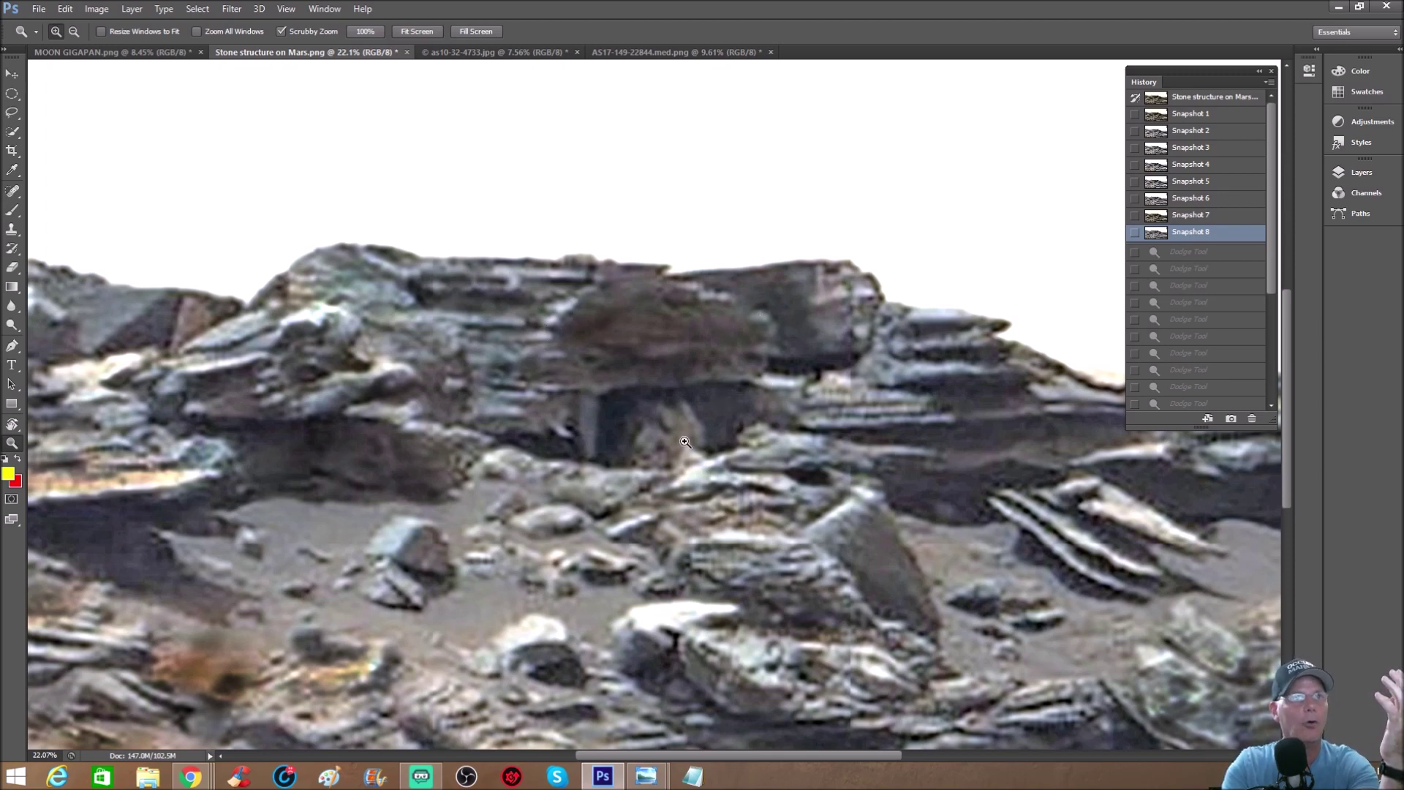
pyautogui.click(1200, 201)
pyautogui.click(1205, 182)
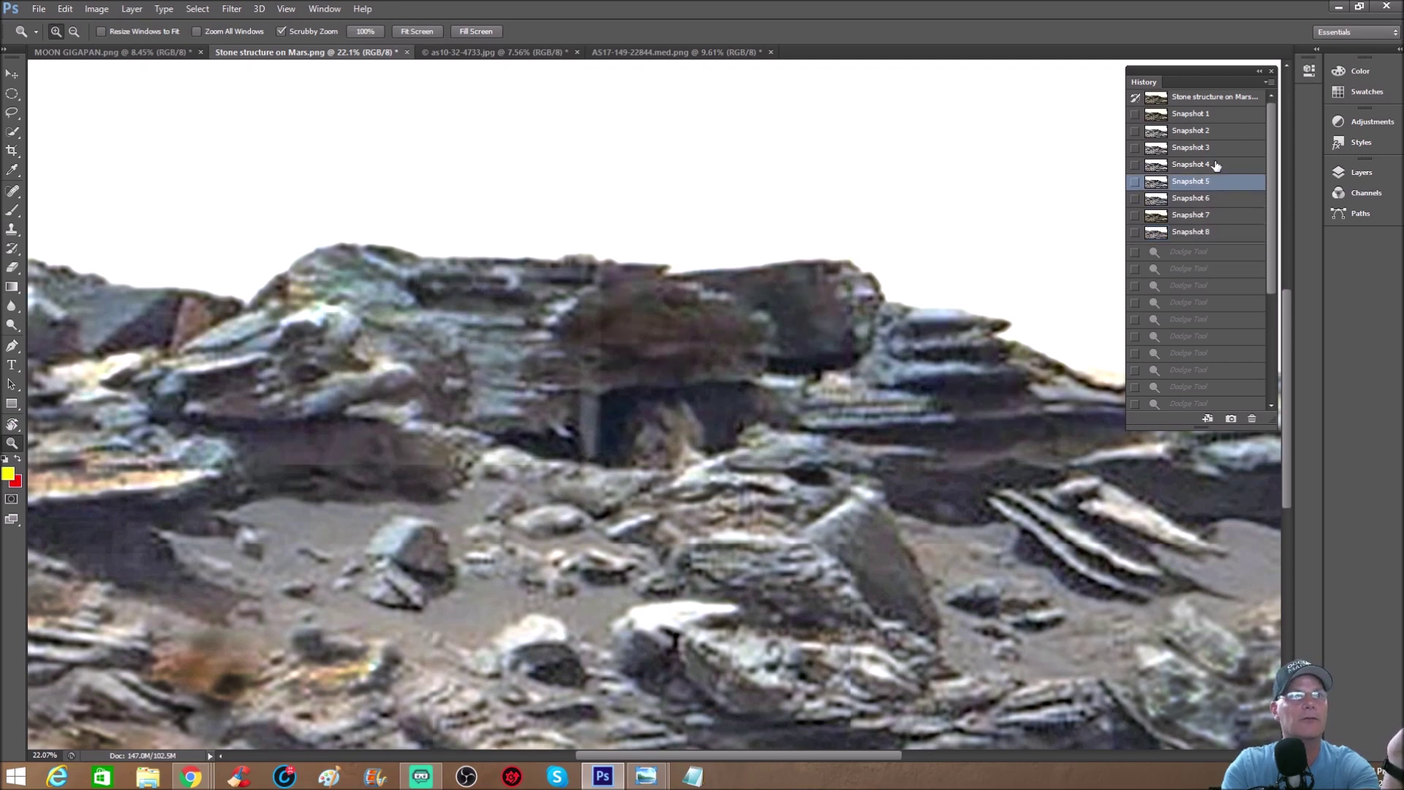
pyautogui.click(1193, 165)
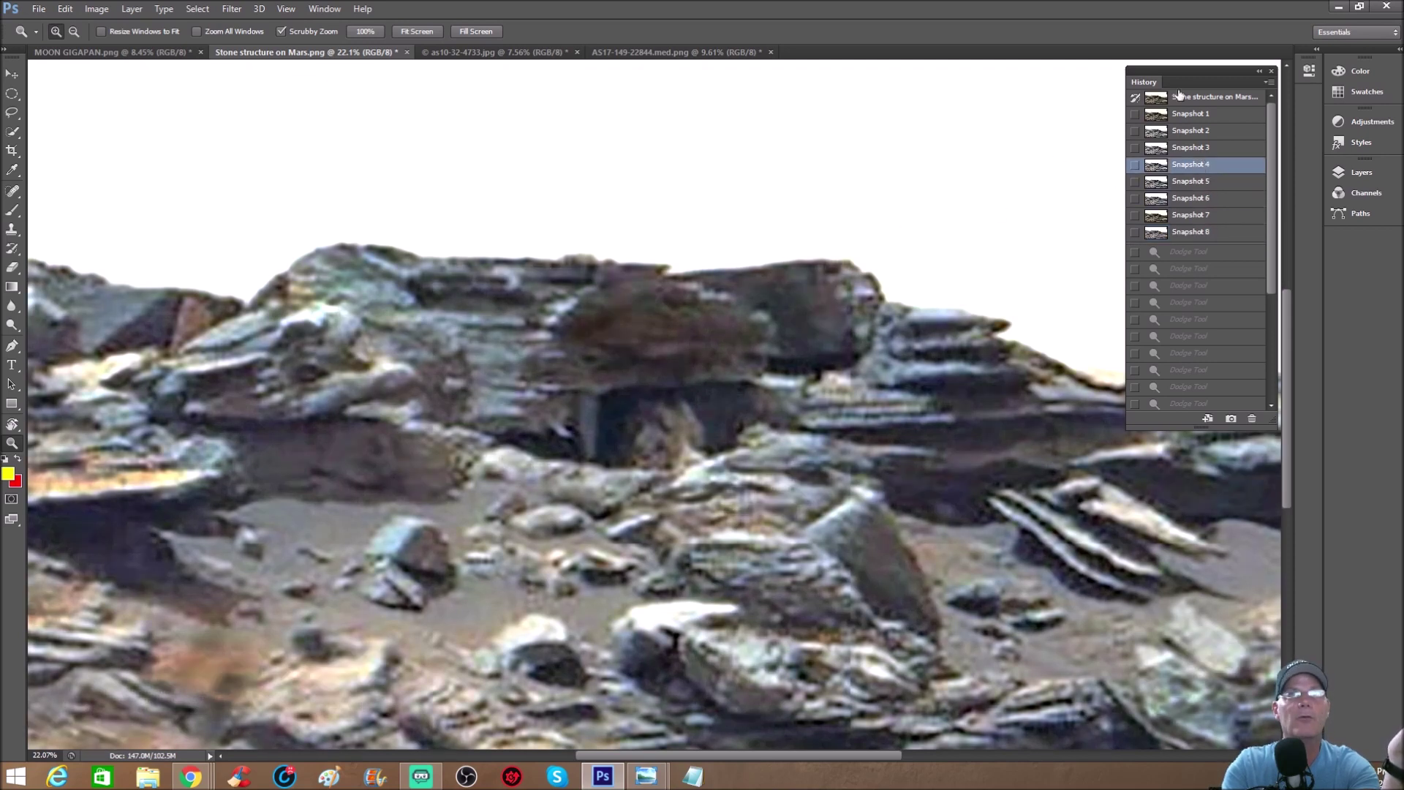
pyautogui.click(1192, 115)
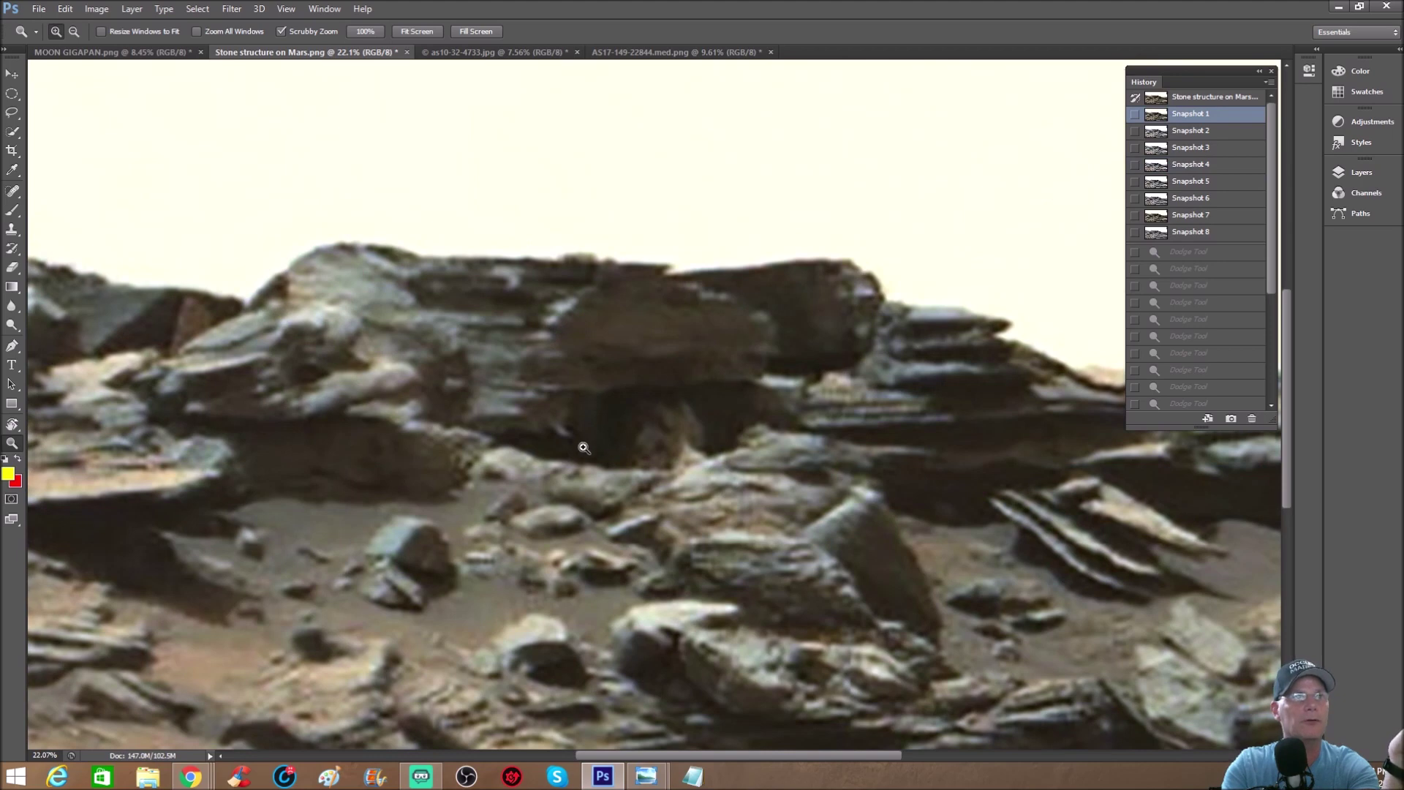
# Zoom in and out around the doorway opening while viewing Snapshot 2
pyautogui.moveTo(598, 411)
pyautogui.mouseDown()
pyautogui.moveTo(646, 303)
pyautogui.moveTo(558, 441)
pyautogui.mouseUp()
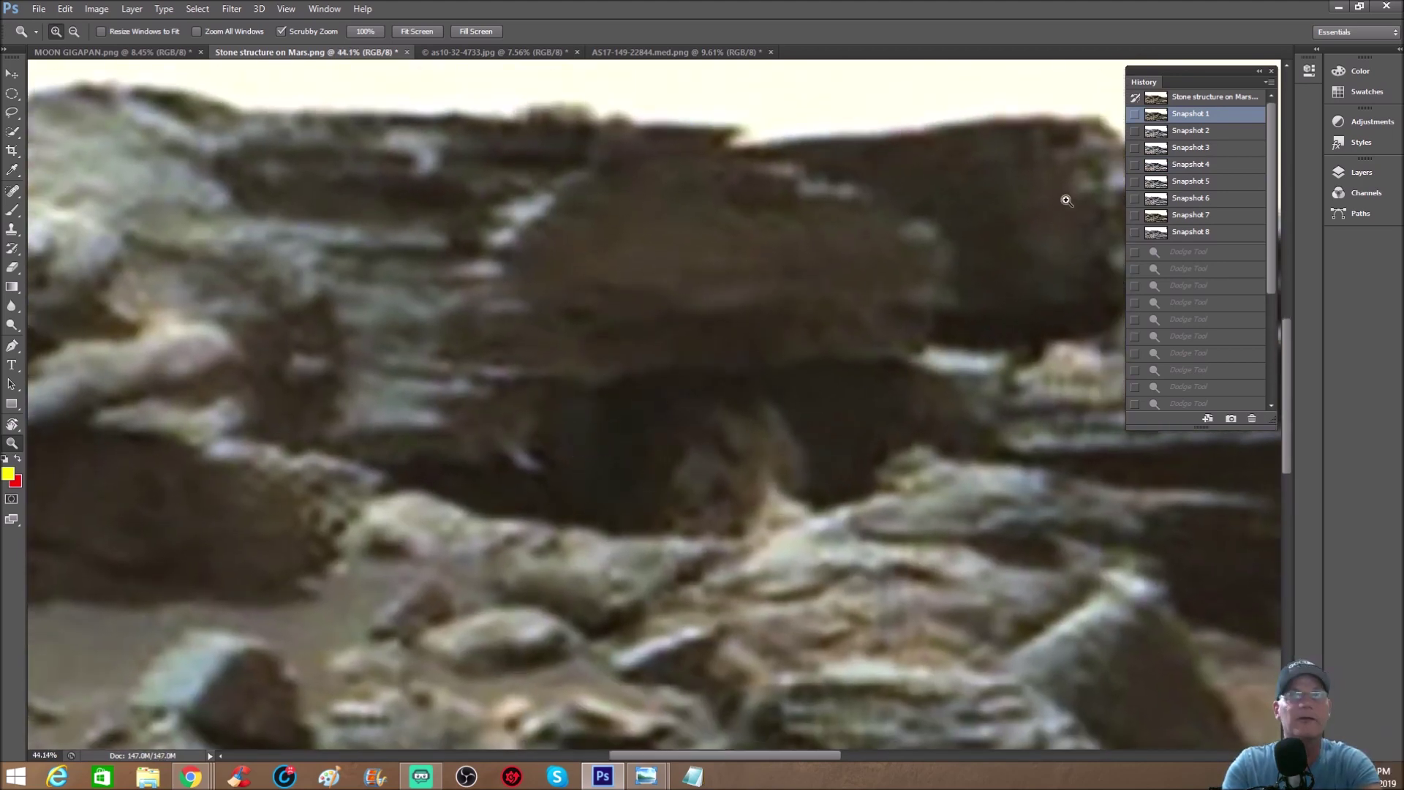
pyautogui.click(1218, 132)
pyautogui.moveTo(870, 366)
pyautogui.mouseDown()
pyautogui.moveTo(755, 490)
pyautogui.moveTo(815, 365)
pyautogui.mouseUp()
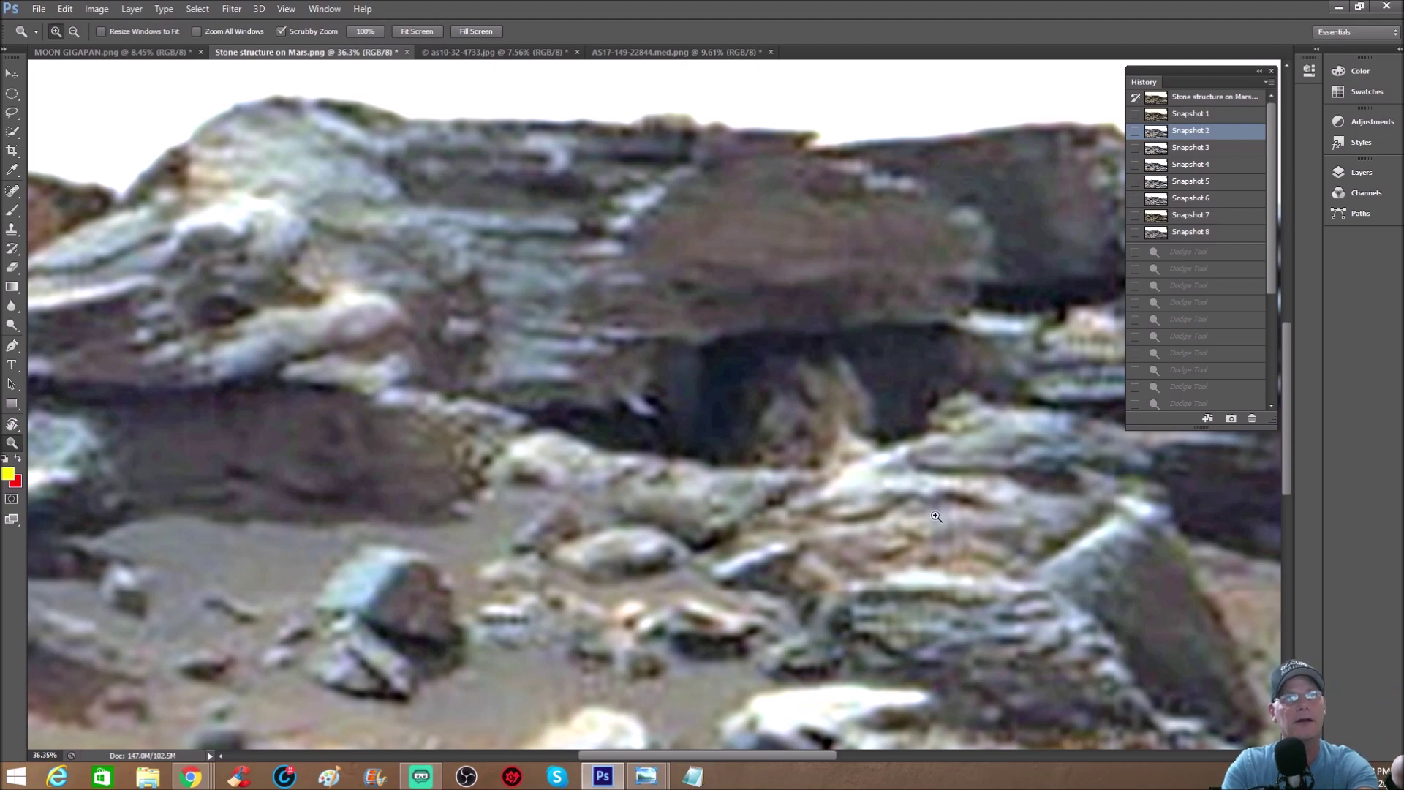
pyautogui.moveTo(935, 517); pyautogui.dragTo(835, 516)
pyautogui.moveTo(833, 754); pyautogui.dragTo(861, 753)
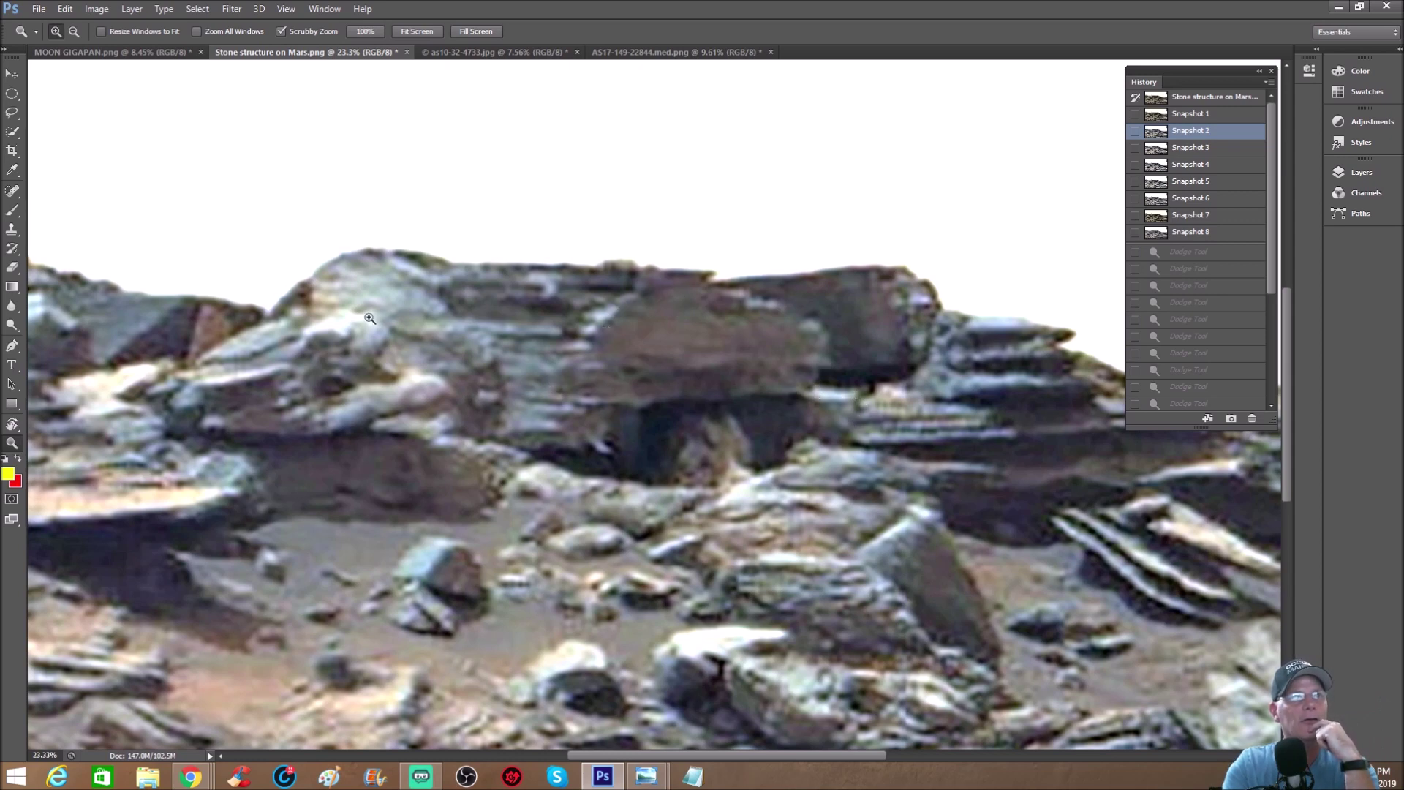
pyautogui.moveTo(422, 242); pyautogui.dragTo(461, 214)
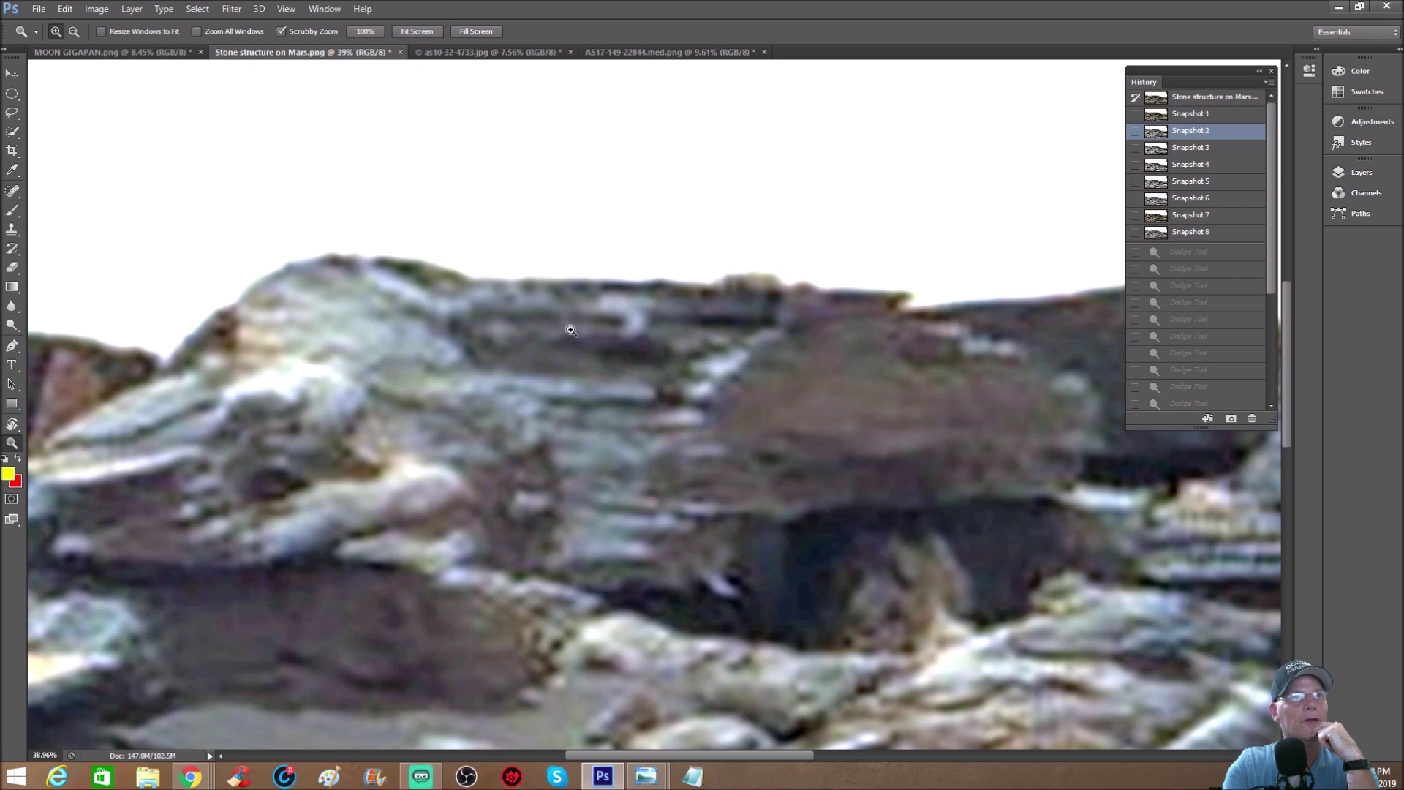
pyautogui.moveTo(718, 327); pyautogui.dragTo(683, 328)
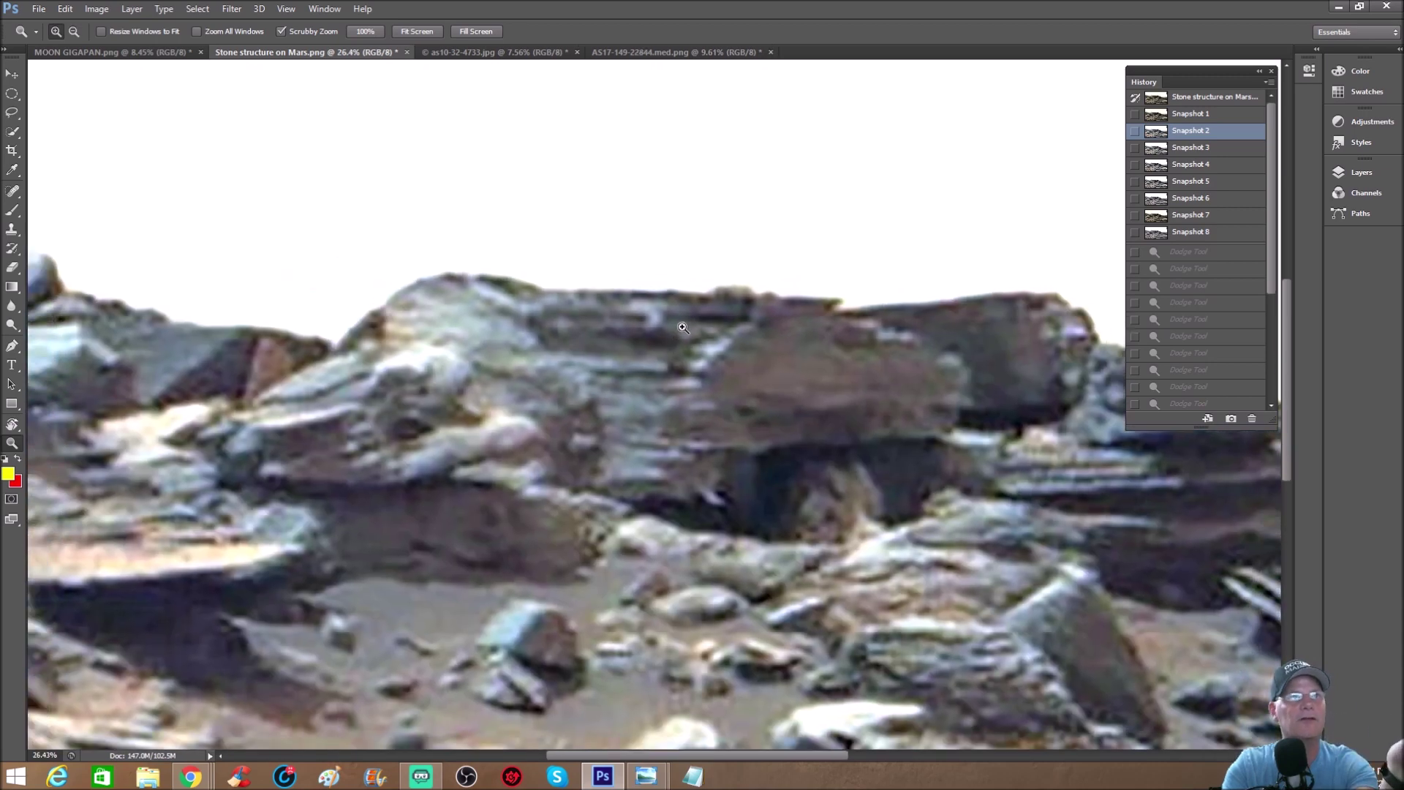
# Compare Snapshots 8, 7, 1 and 2, zooming on the top of the structure
pyautogui.click(1191, 233)
pyautogui.moveTo(734, 282); pyautogui.dragTo(746, 263)
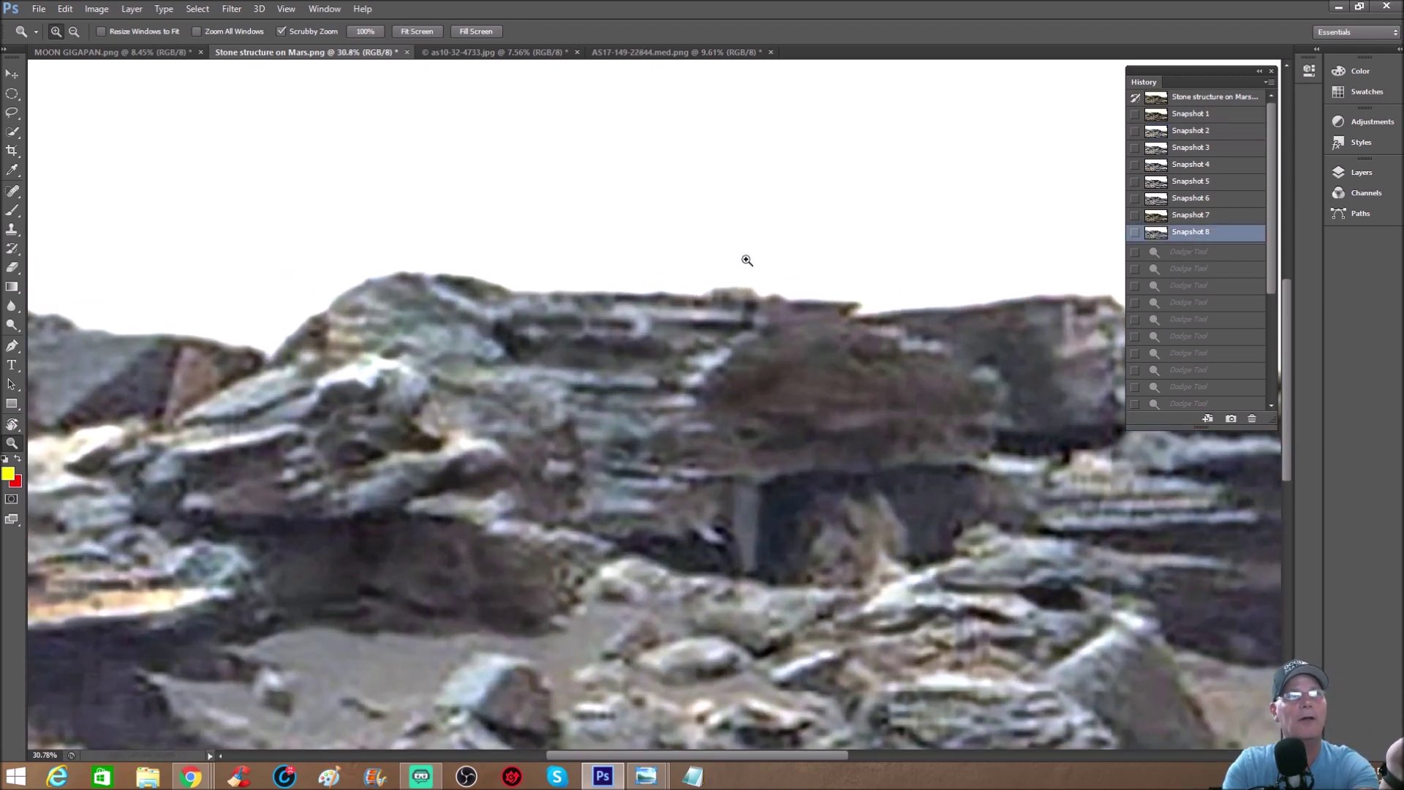
pyautogui.click(1196, 217)
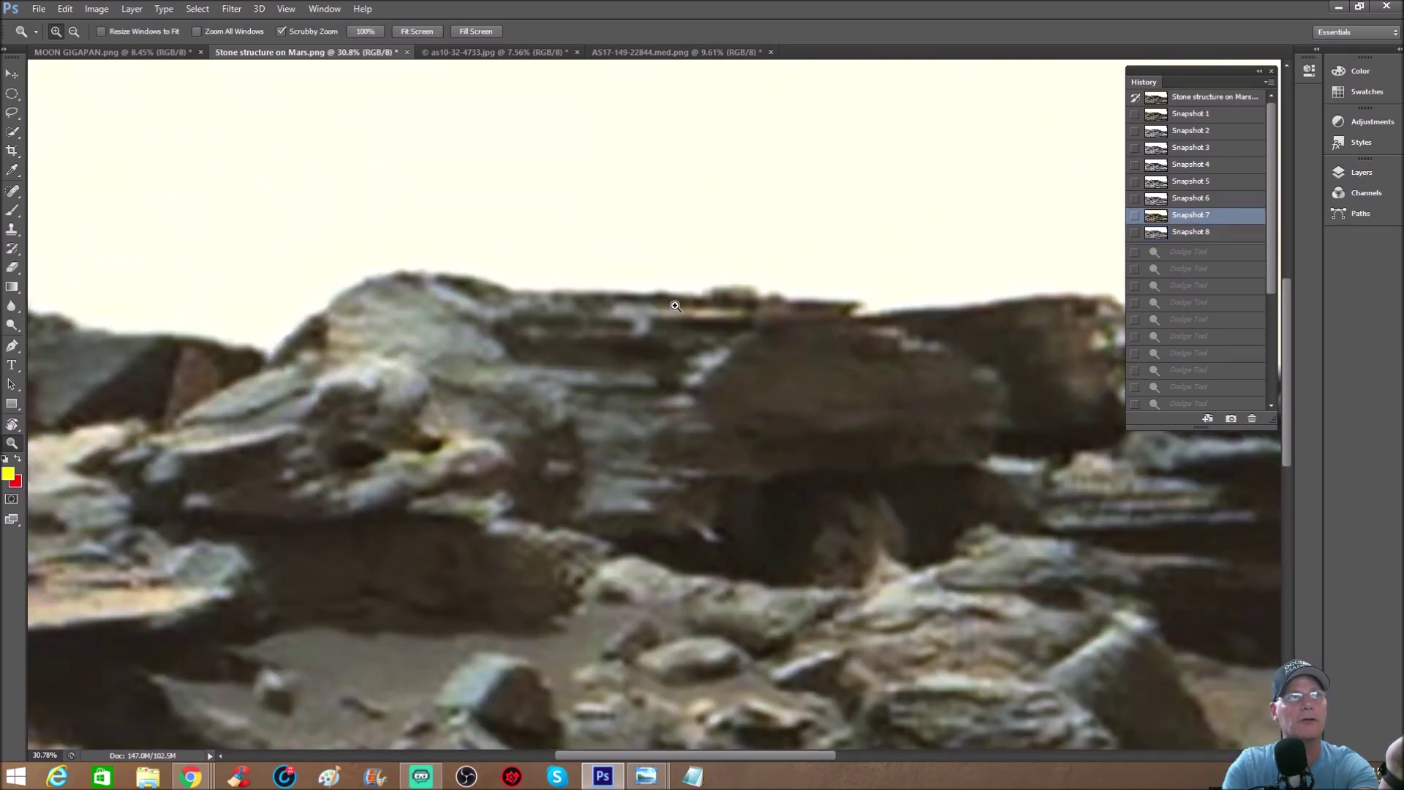
pyautogui.click(1206, 114)
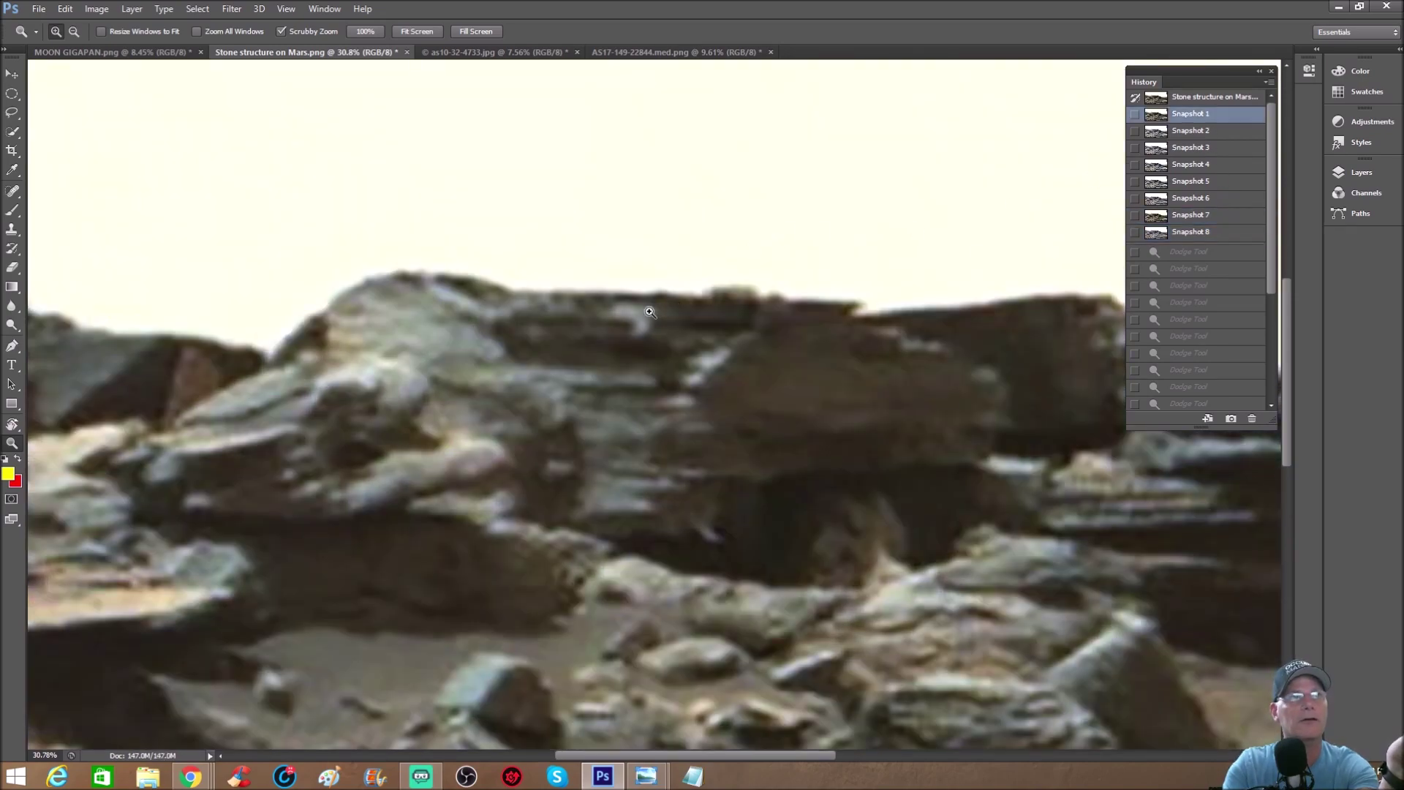
pyautogui.moveTo(679, 305)
pyautogui.mouseDown()
pyautogui.moveTo(727, 292)
pyautogui.moveTo(689, 331)
pyautogui.mouseUp()
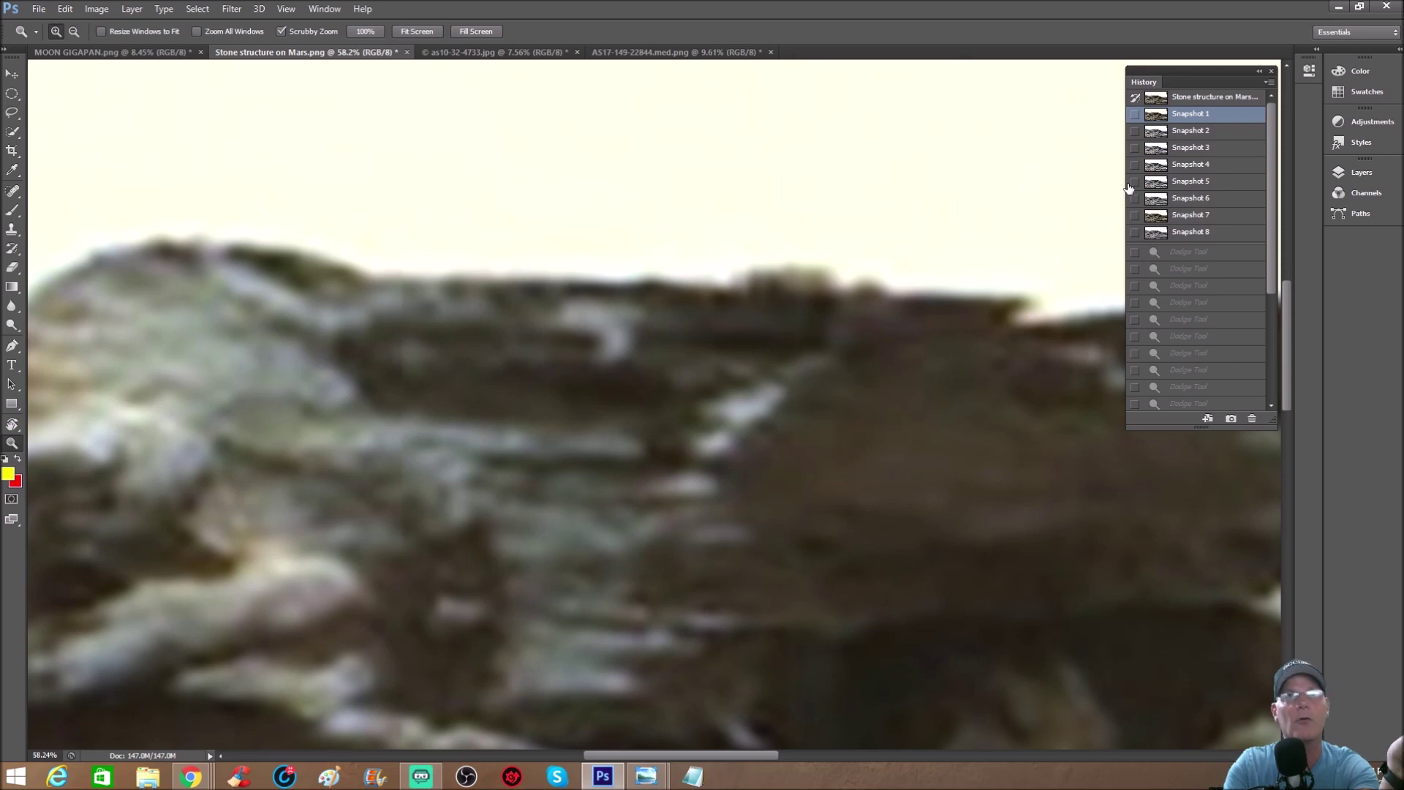
pyautogui.click(1216, 134)
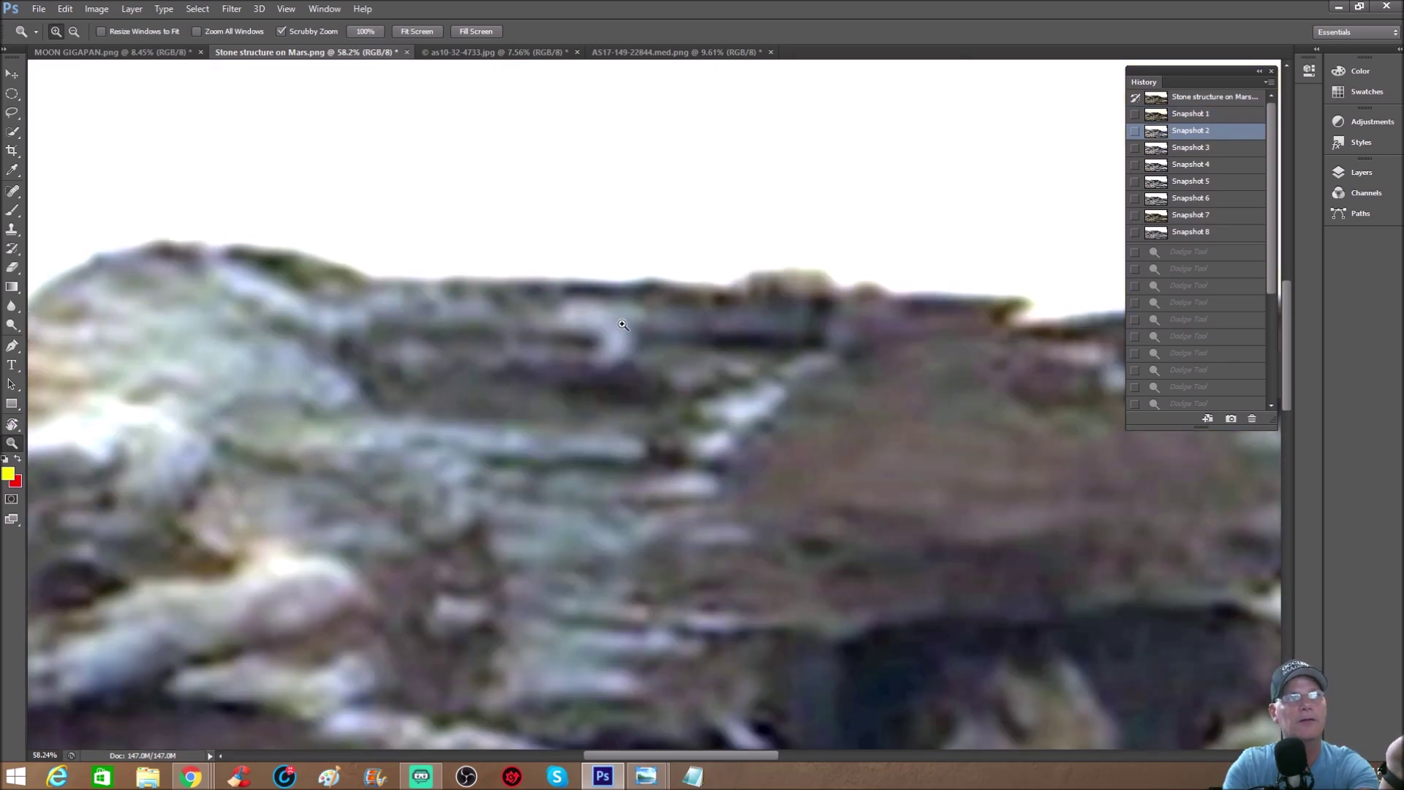
pyautogui.moveTo(695, 320); pyautogui.dragTo(660, 325)
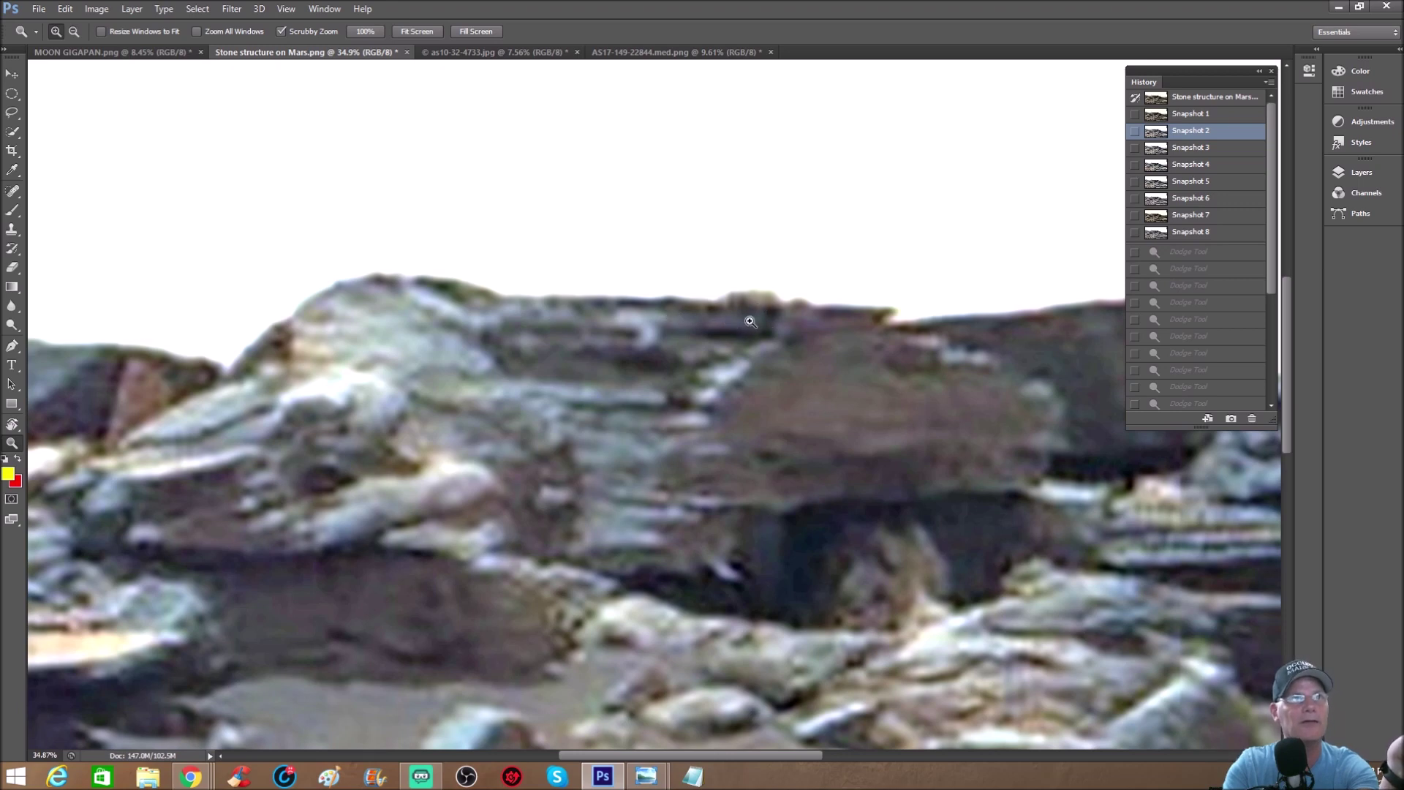
# Toggle between Snapshots 3 and 2, then finish on Snapshot 8 zoomed out
pyautogui.click(1224, 149)
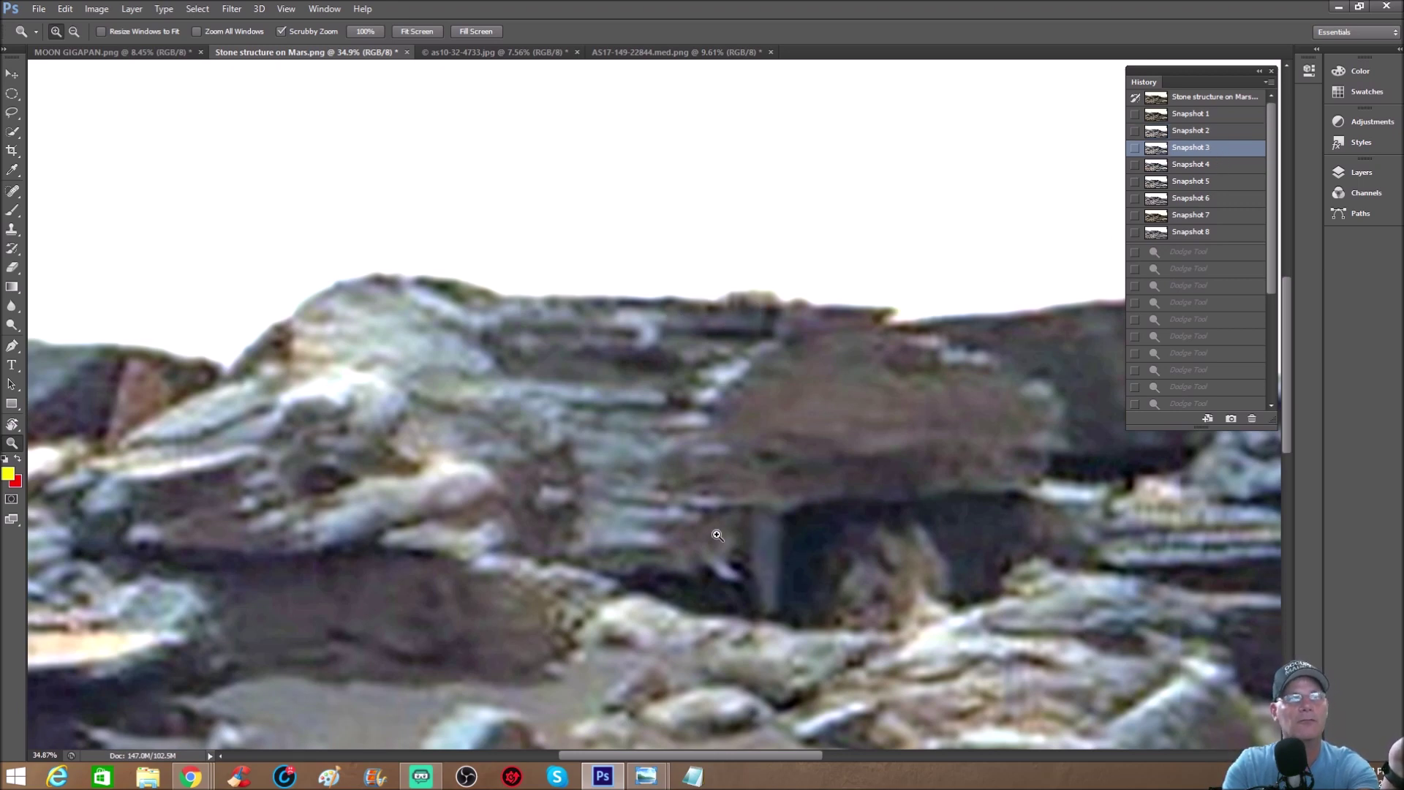
pyautogui.click(1173, 135)
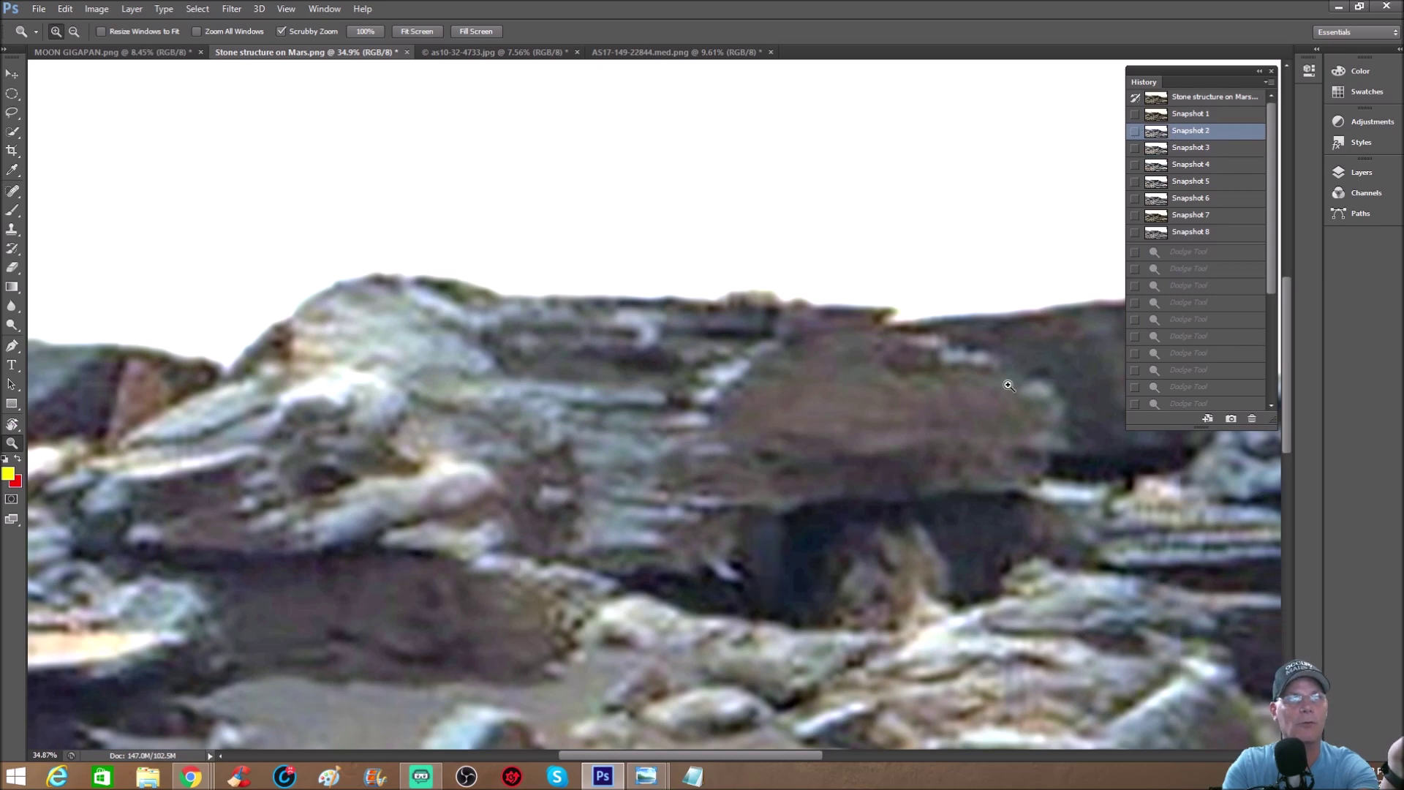
pyautogui.click(1222, 149)
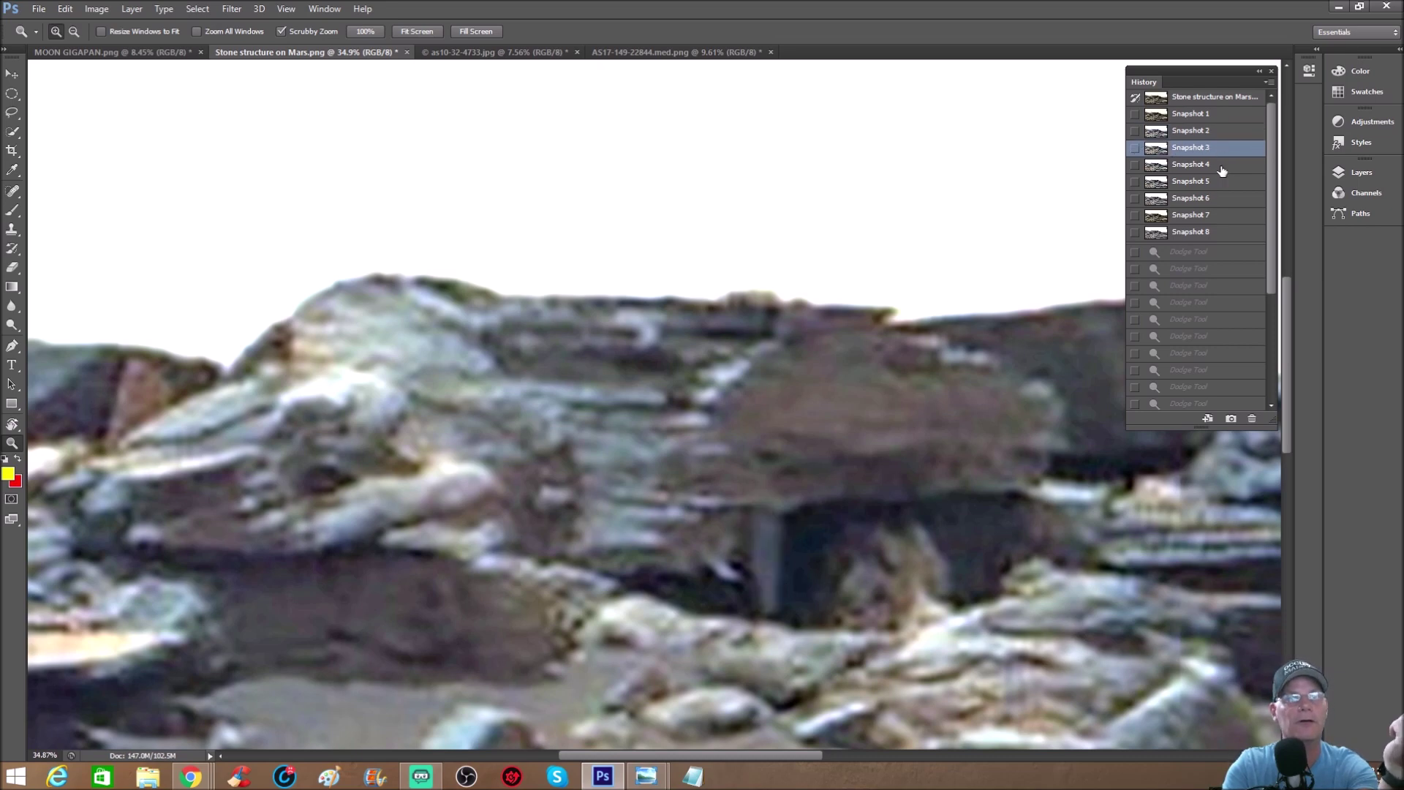
pyautogui.click(1221, 231)
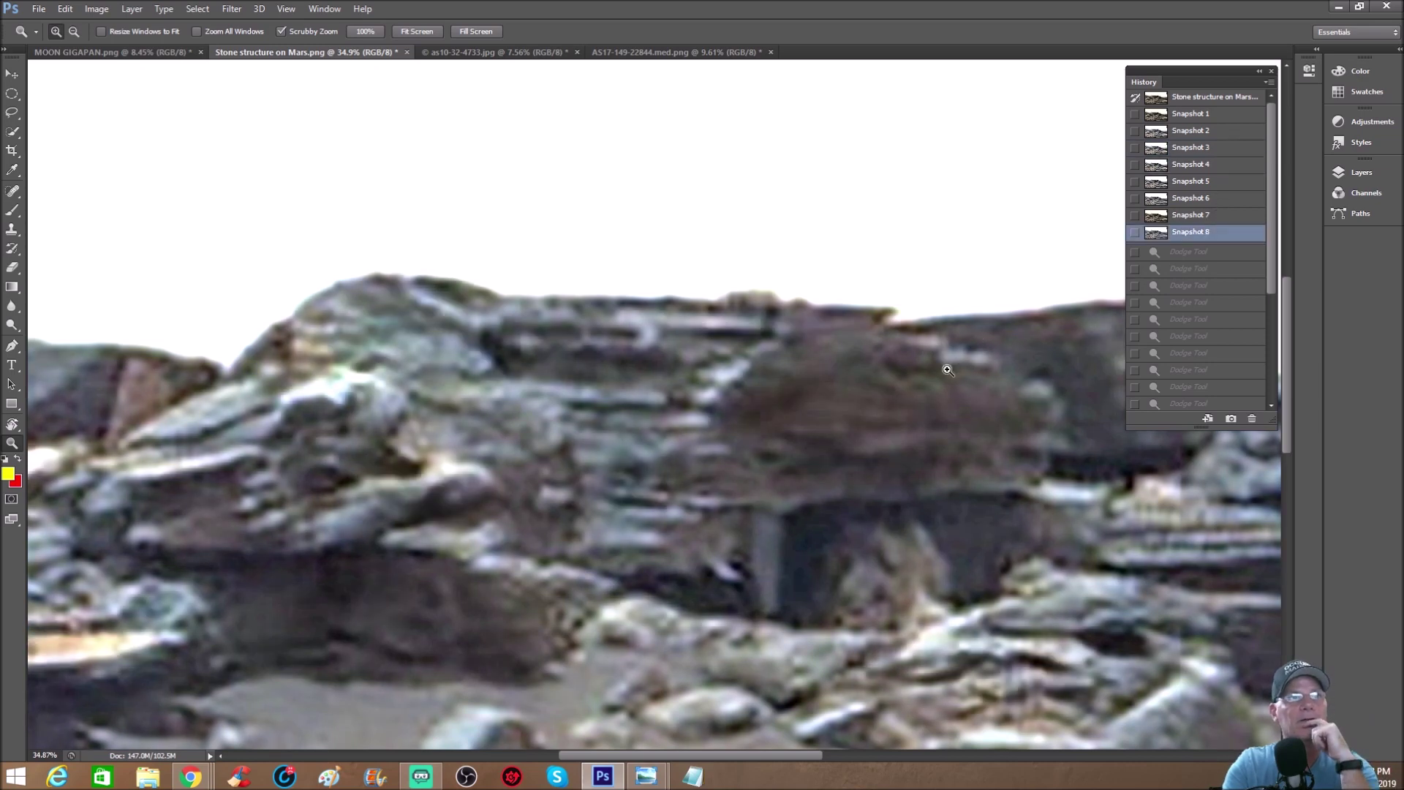
pyautogui.moveTo(946, 370); pyautogui.dragTo(932, 373)
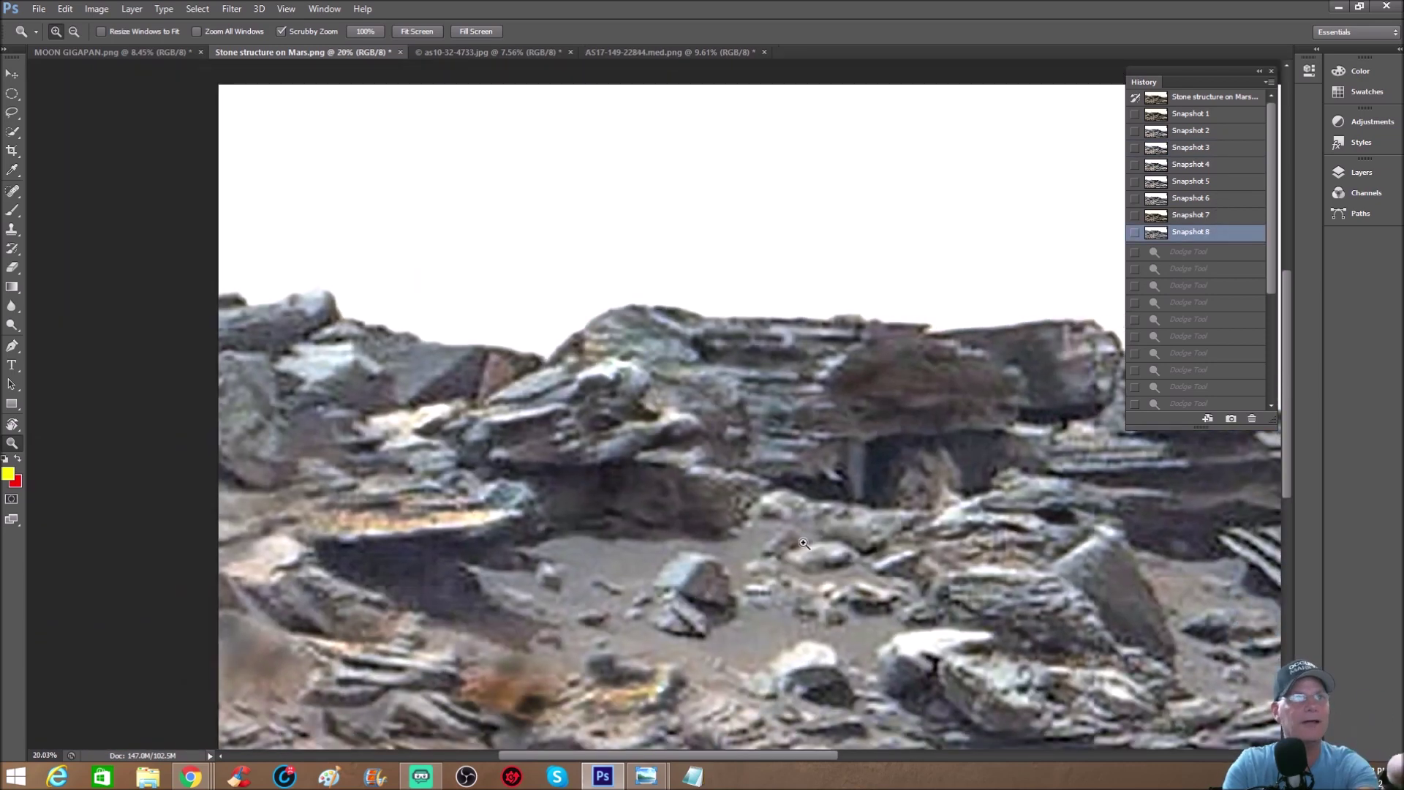
pyautogui.moveTo(622, 449); pyautogui.dragTo(650, 376)
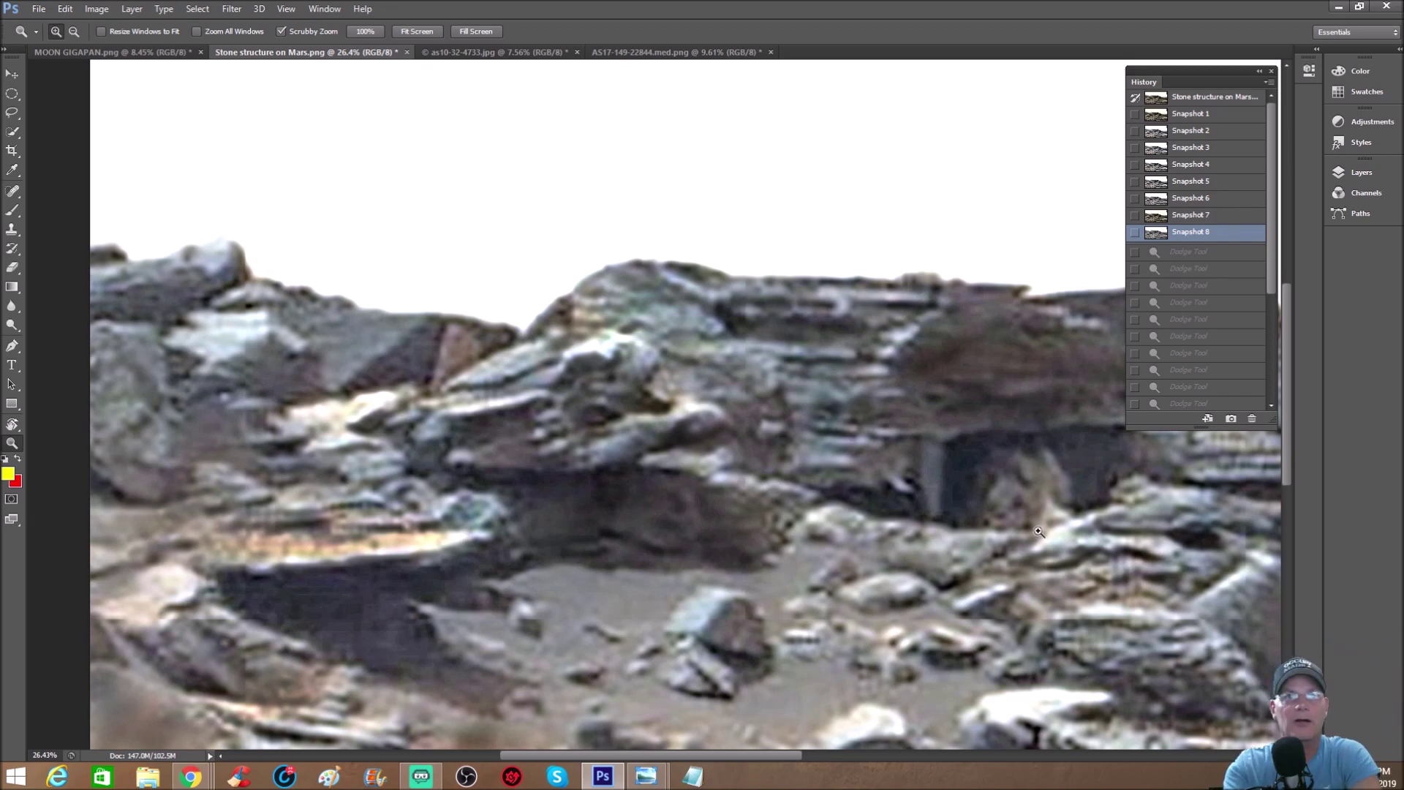
pyautogui.scroll(-2, 1031, 472)
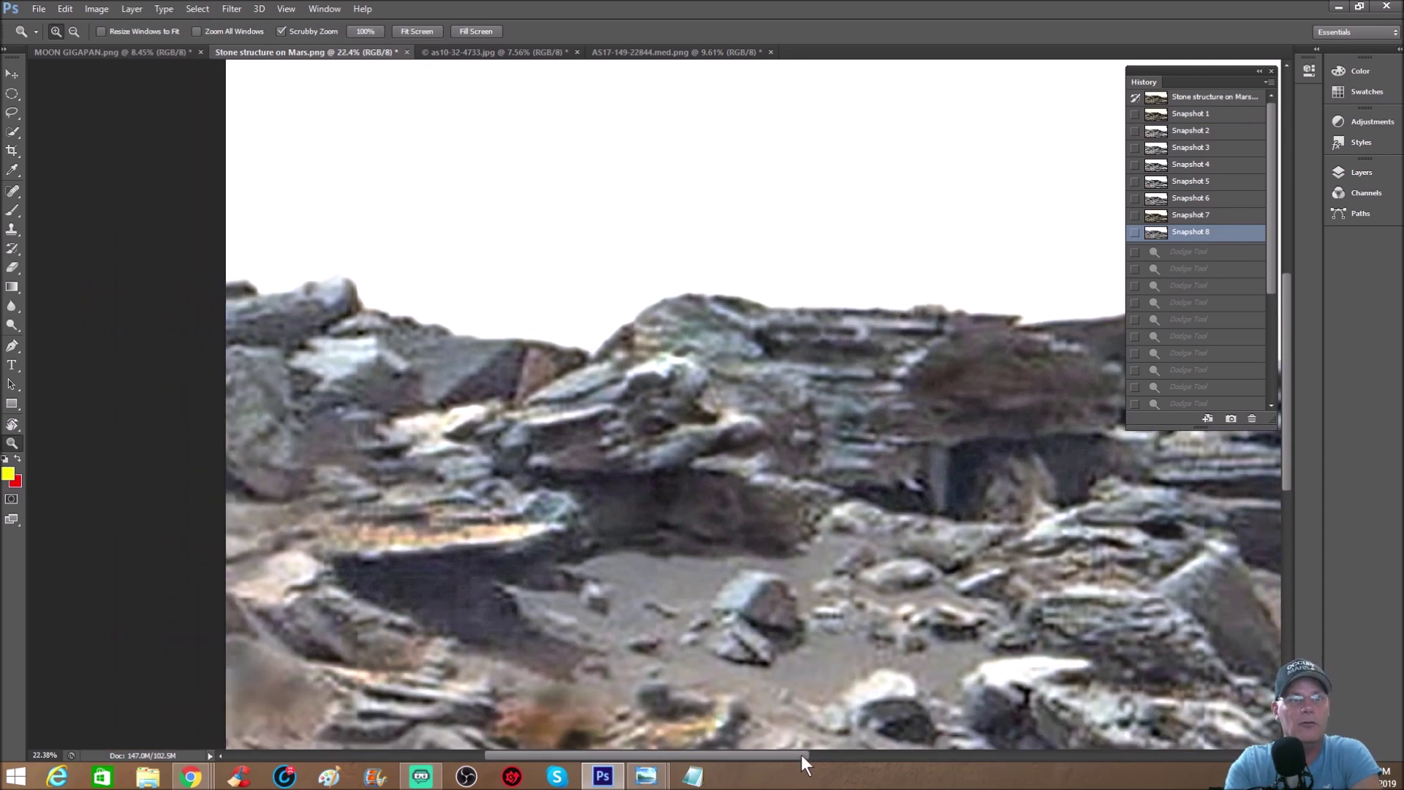
pyautogui.moveTo(800, 755); pyautogui.dragTo(862, 746)
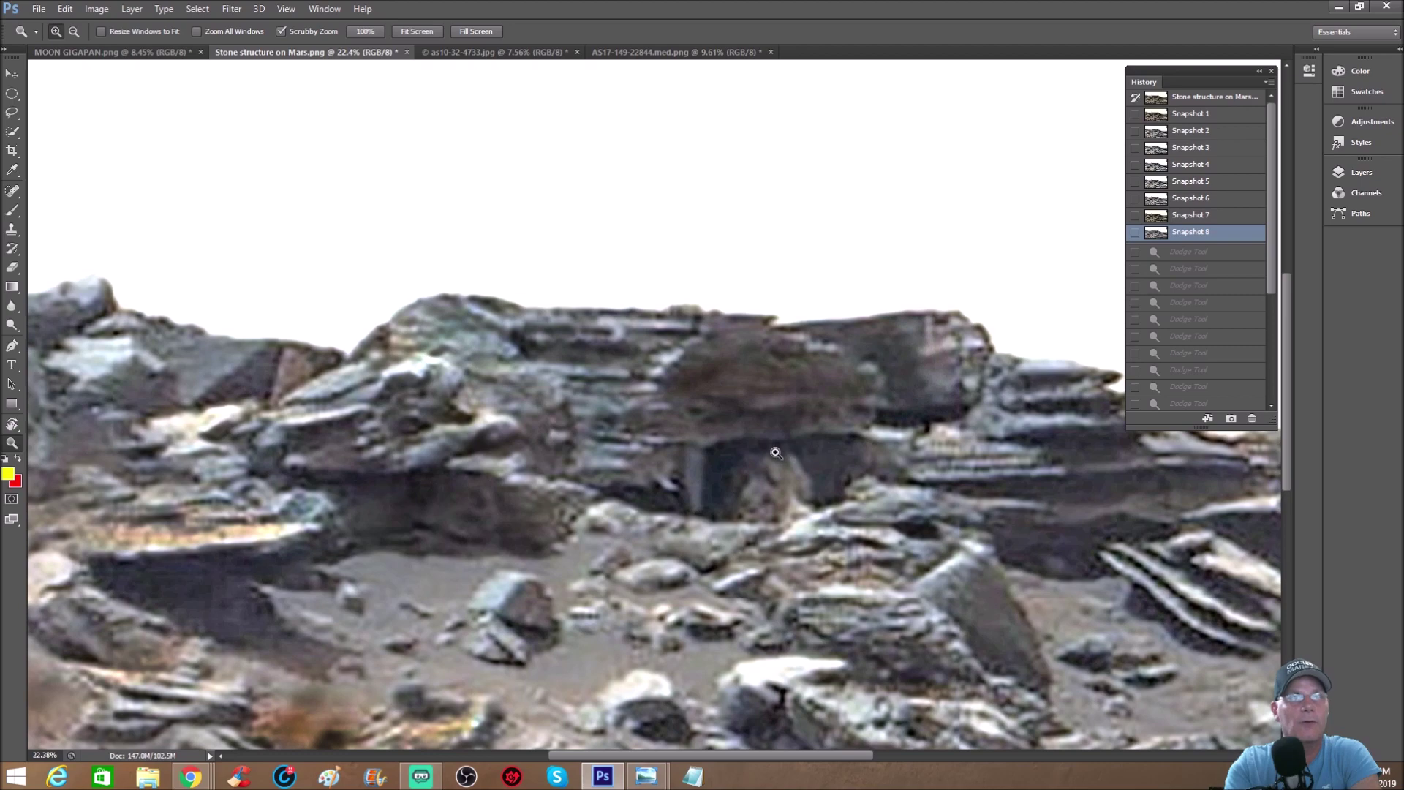
pyautogui.scroll(-1, 850, 419)
pyautogui.scroll(-1, 850, 418)
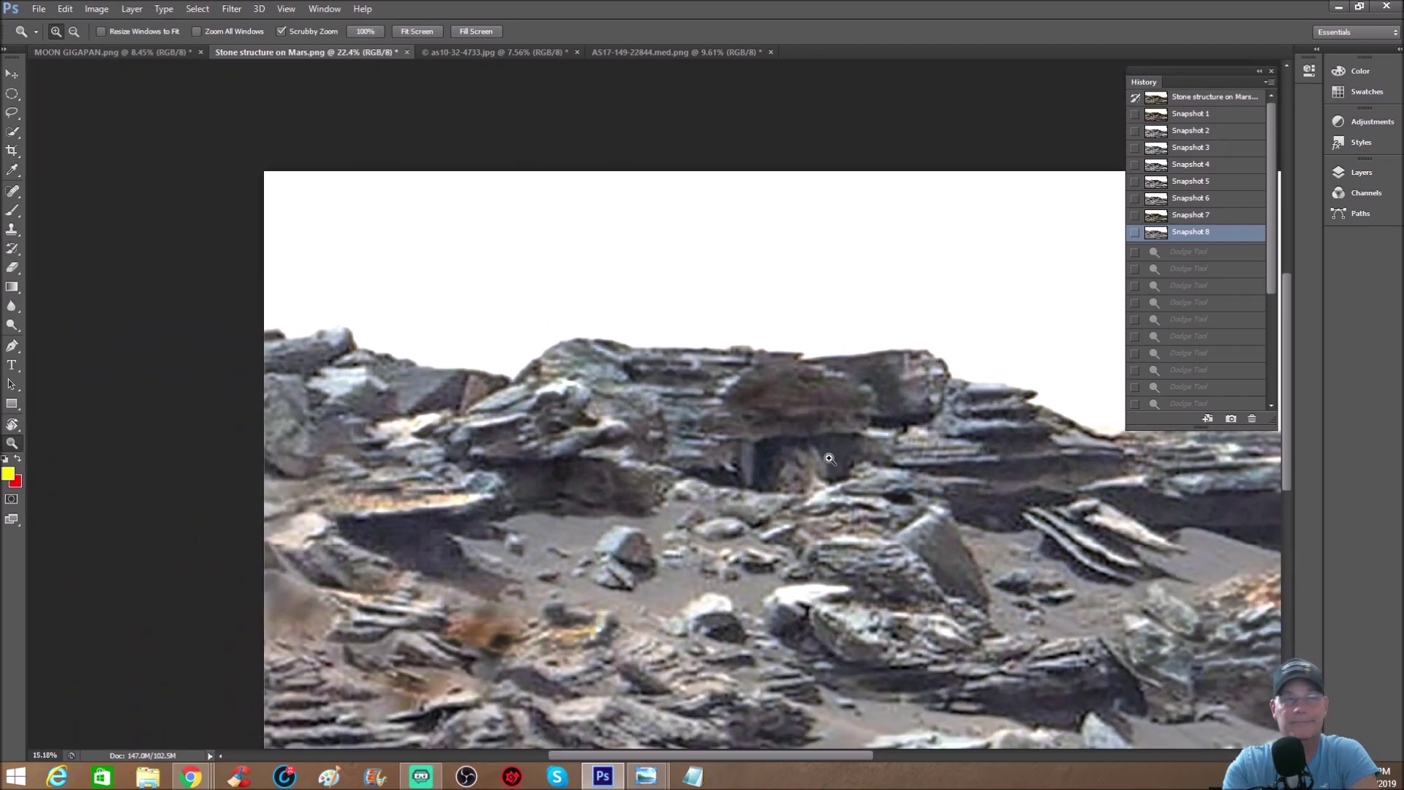
pyautogui.scroll(2, 851, 417)
pyautogui.scroll(2, 856, 401)
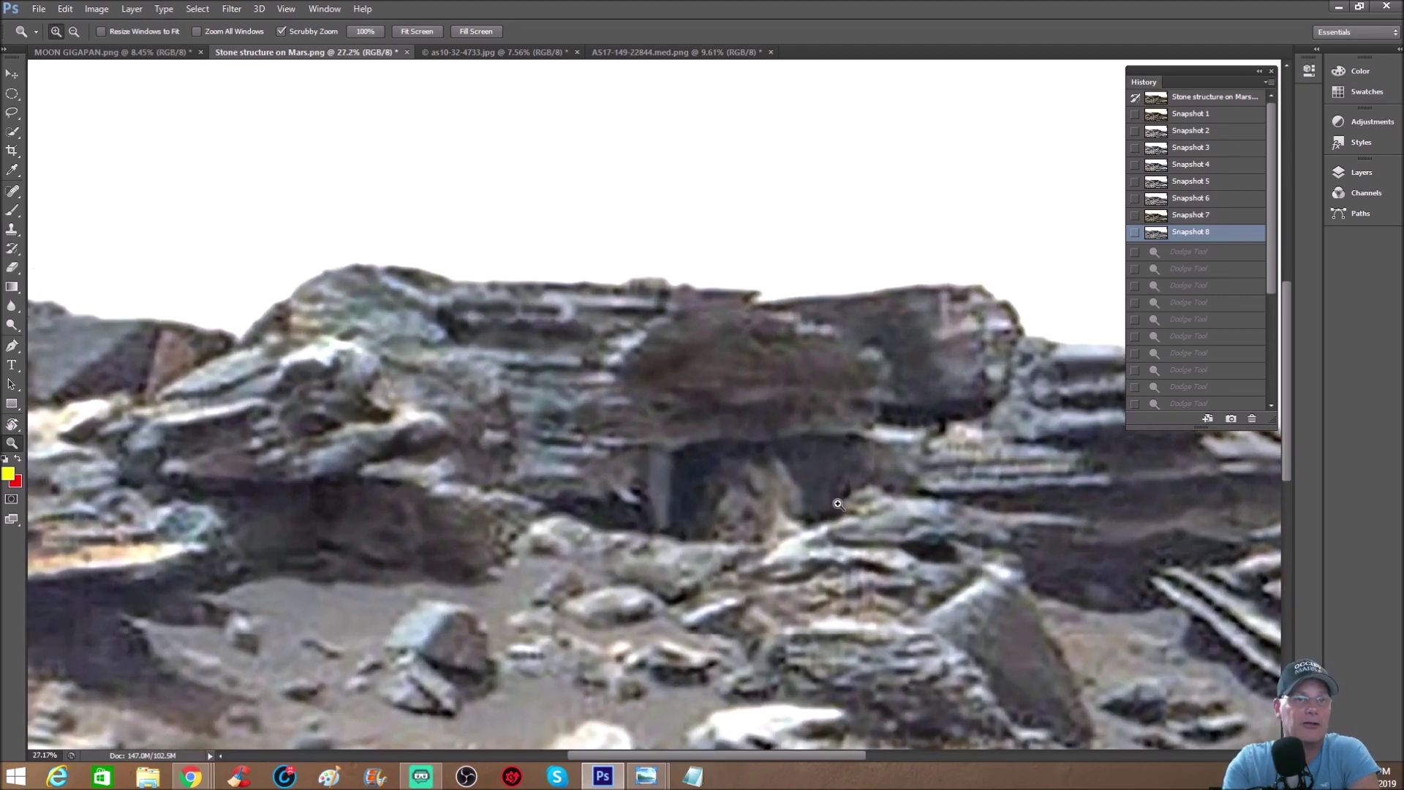
pyautogui.scroll(-1, 836, 504)
pyautogui.scroll(1, 812, 510)
pyautogui.scroll(1, 767, 516)
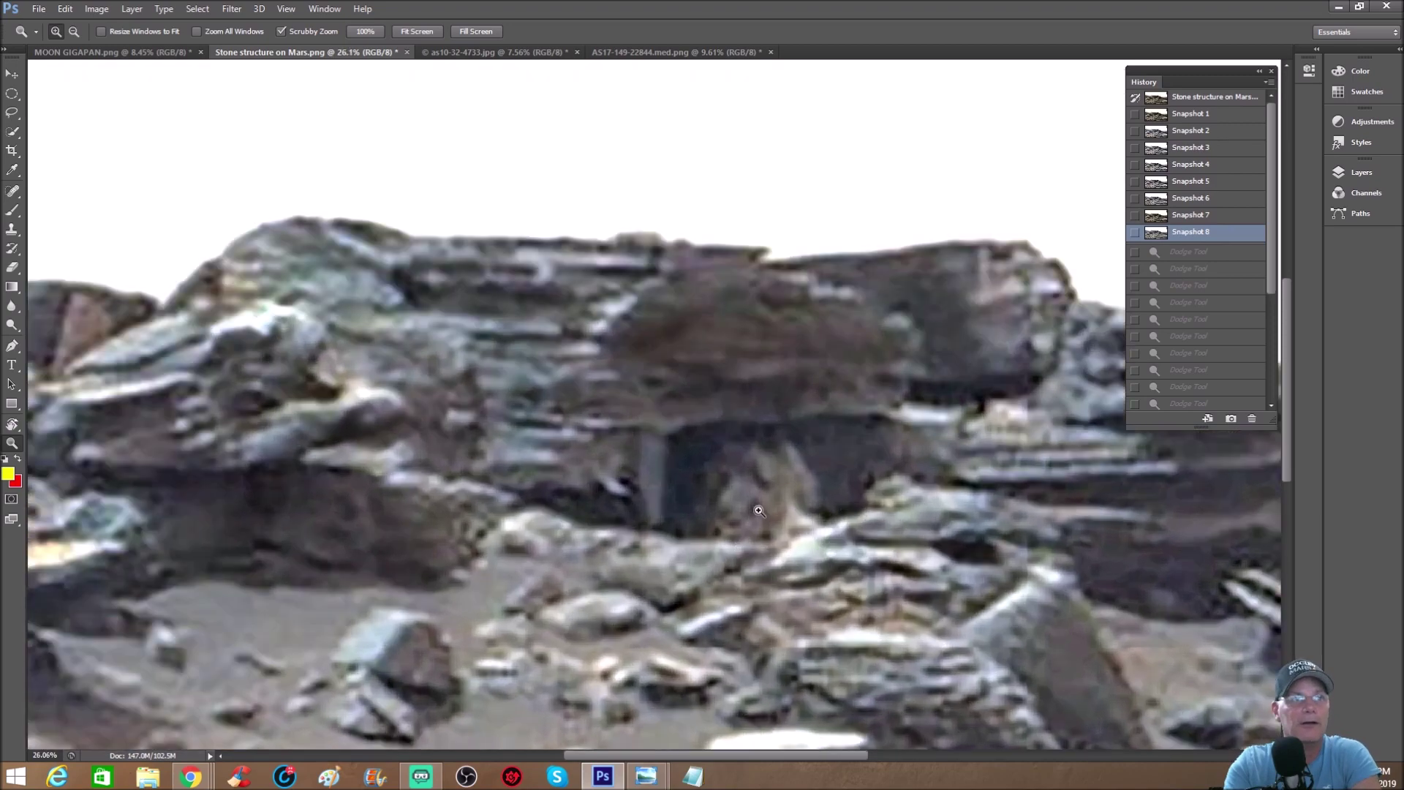
pyautogui.scroll(1, 723, 524)
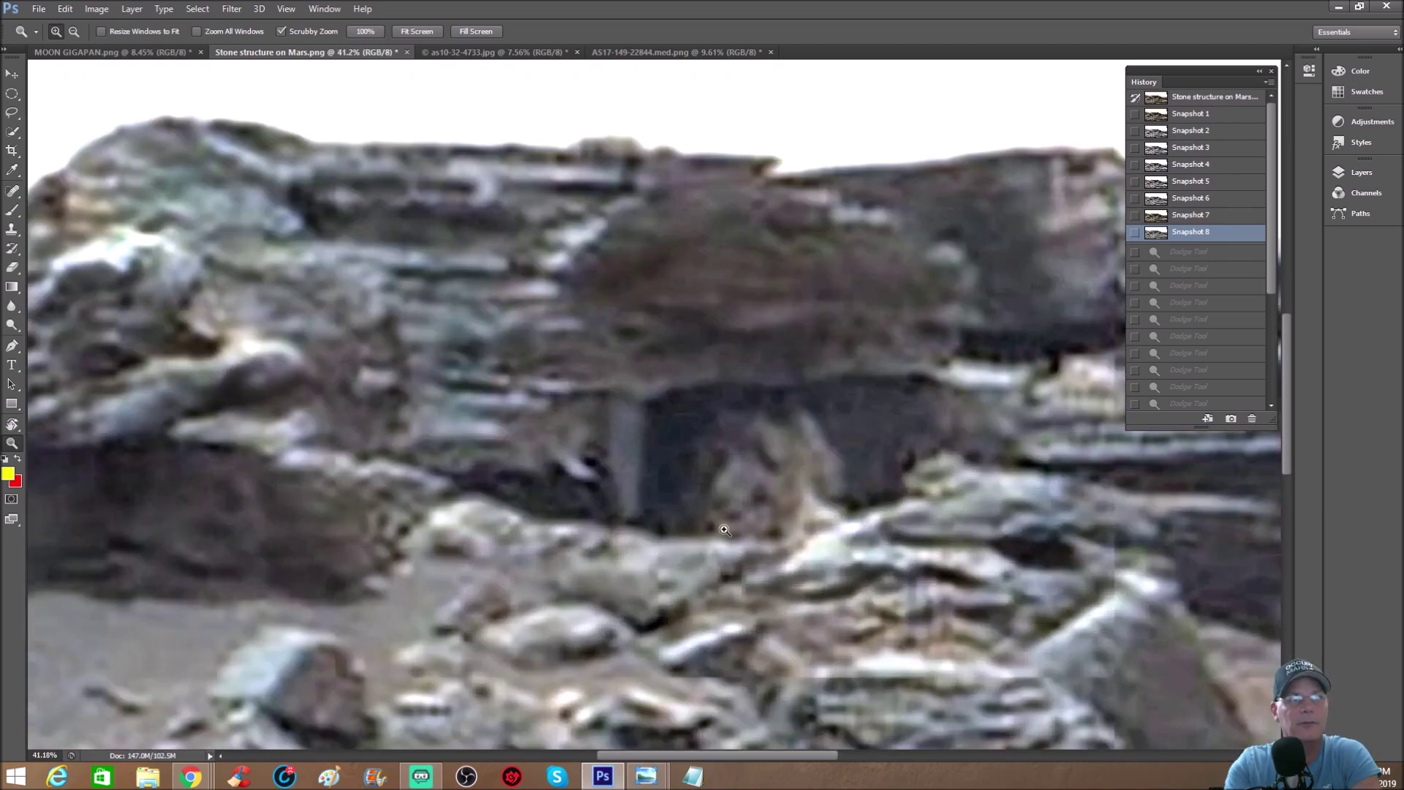
pyautogui.scroll(-3, 786, 467)
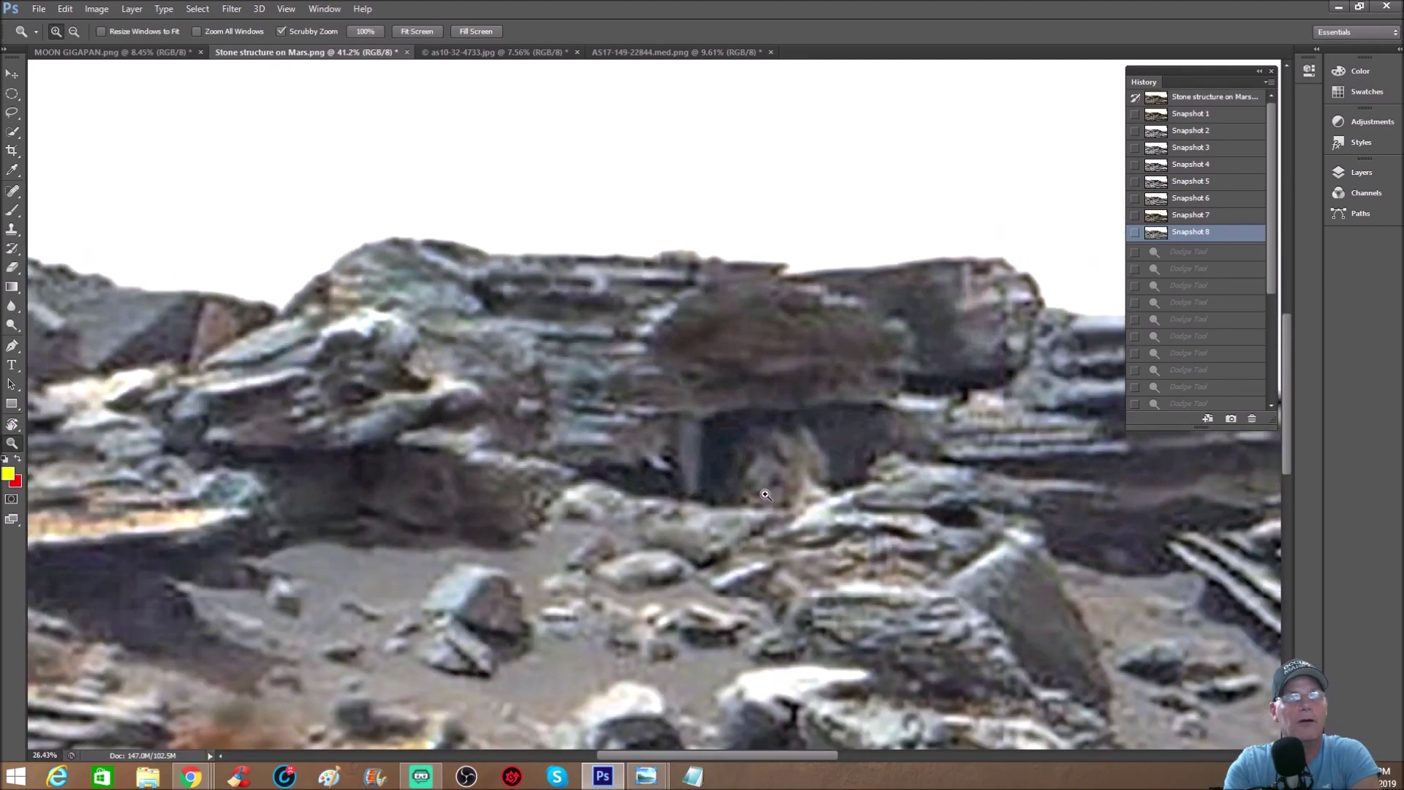
pyautogui.scroll(1, 766, 436)
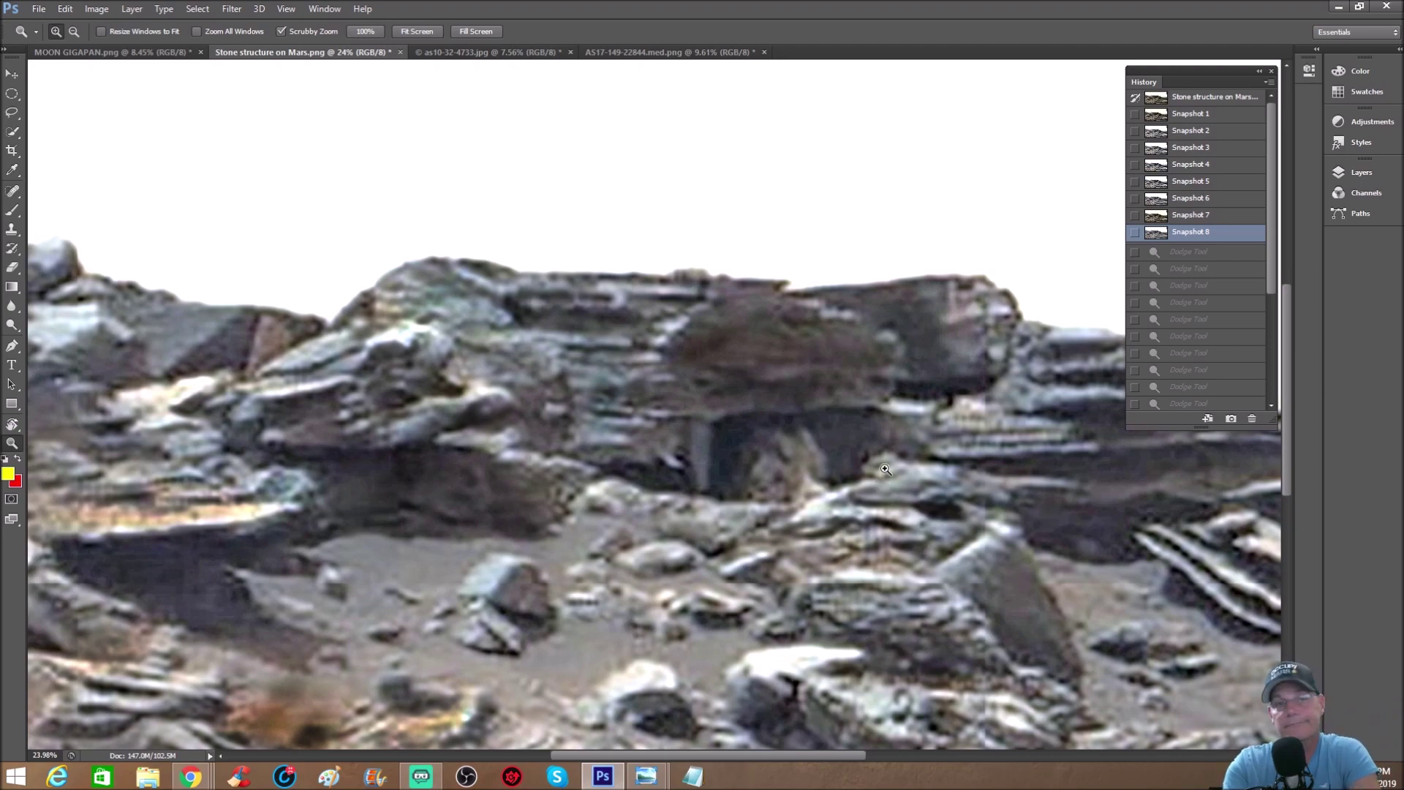
pyautogui.scroll(-1, 884, 469)
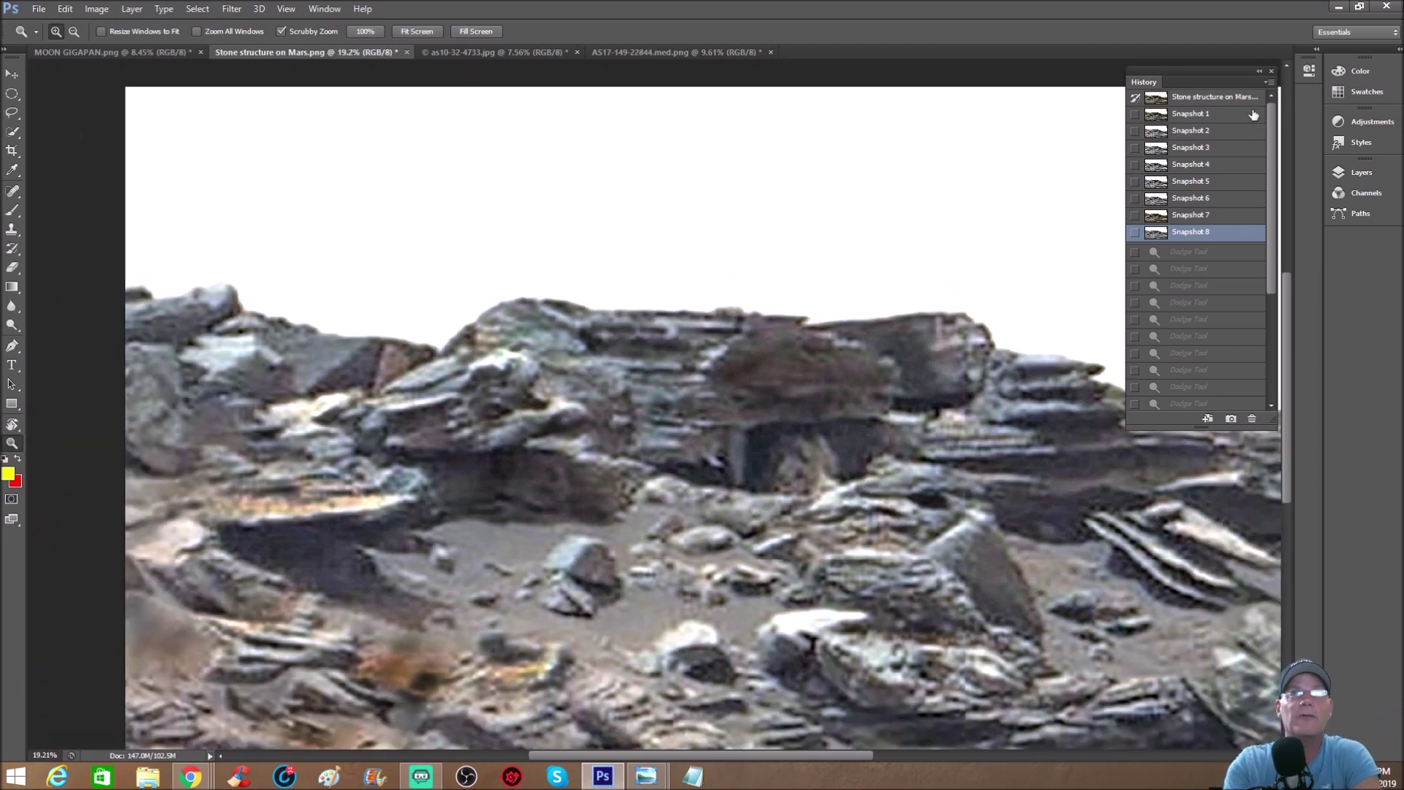
pyautogui.click(1190, 114)
pyautogui.scroll(3, 992, 382)
pyautogui.scroll(-1, 992, 381)
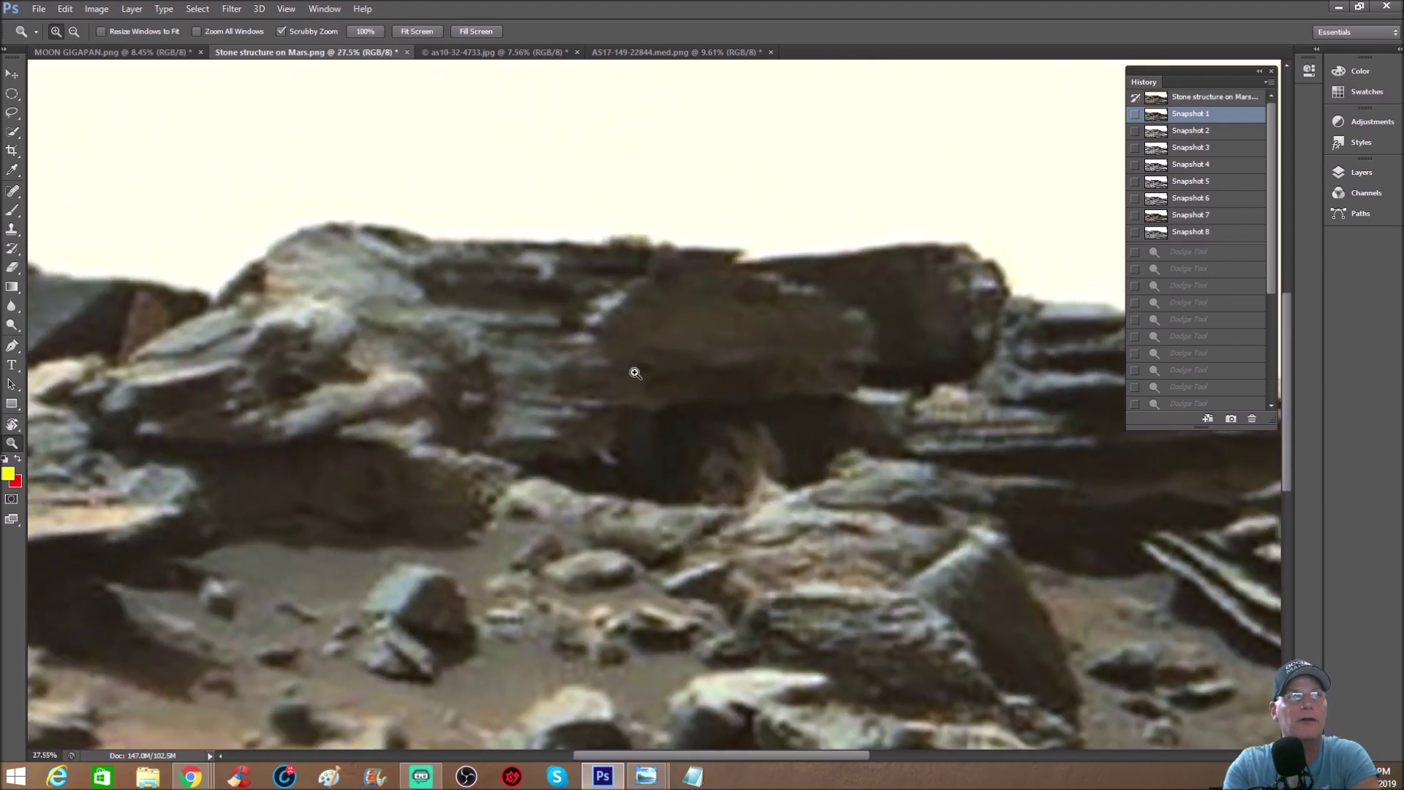
pyautogui.scroll(1, 498, 198)
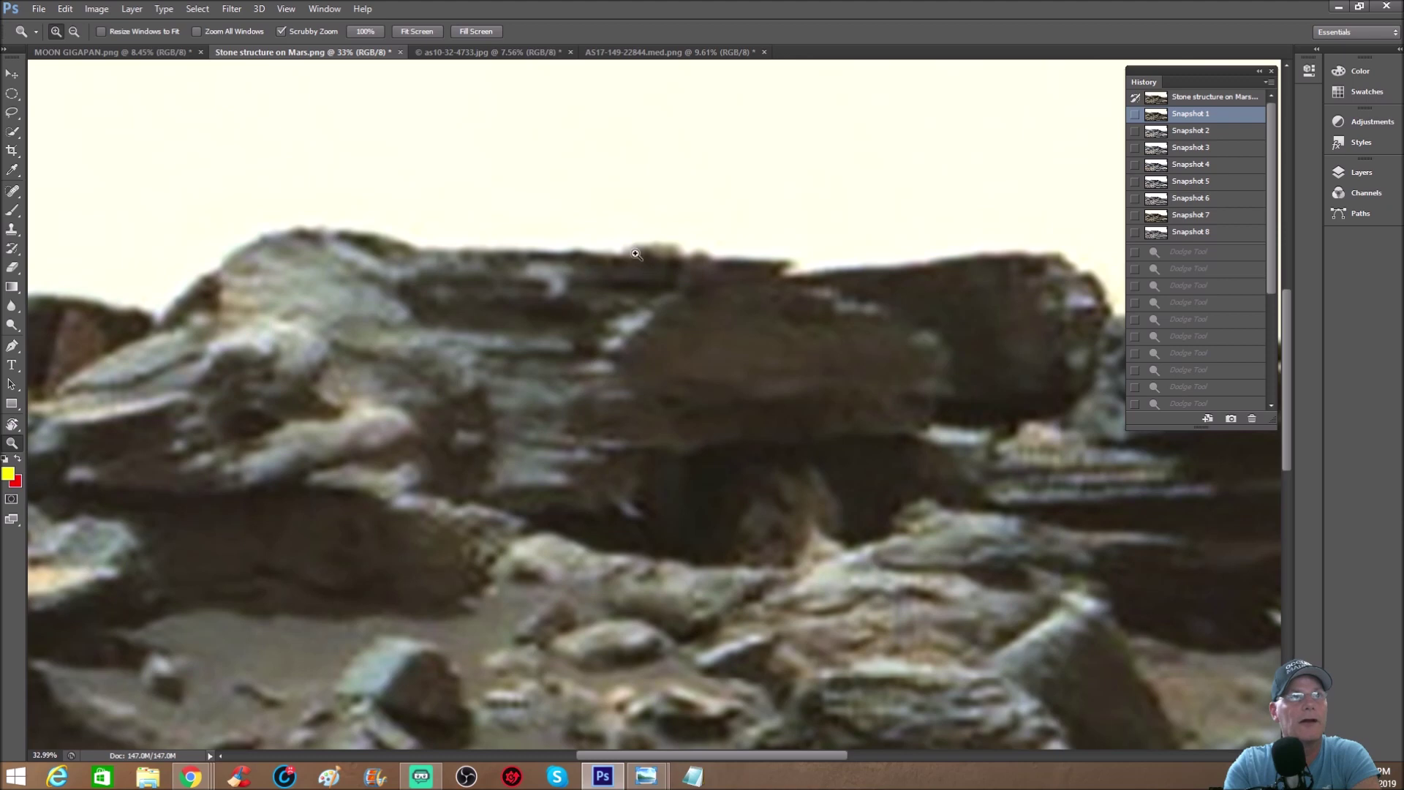
# Step from Snapshot 8 through Snapshot 7 to Snapshot 6 in the History panel
pyautogui.click(1207, 233)
pyautogui.scroll(-3, 1100, 381)
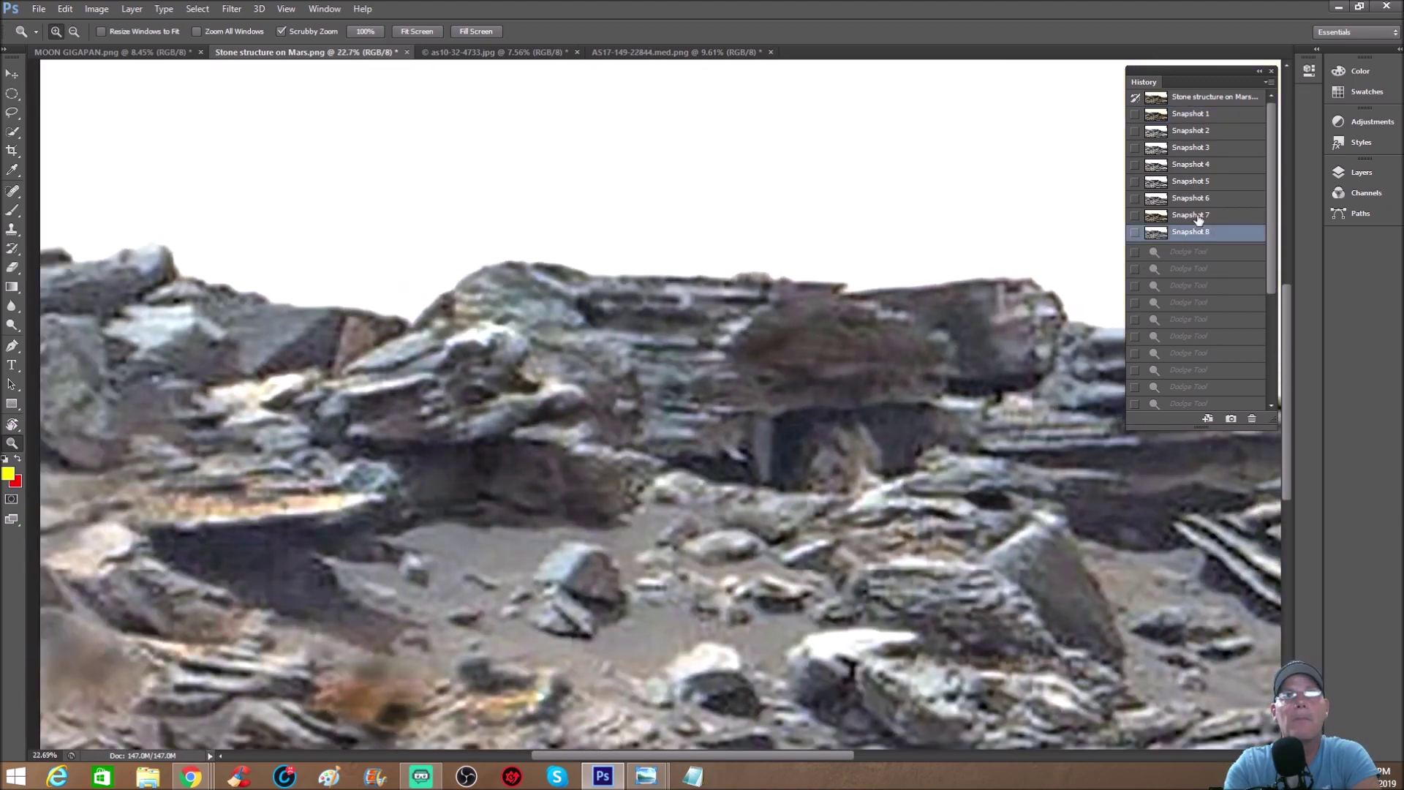
pyautogui.click(1199, 216)
pyautogui.click(1193, 199)
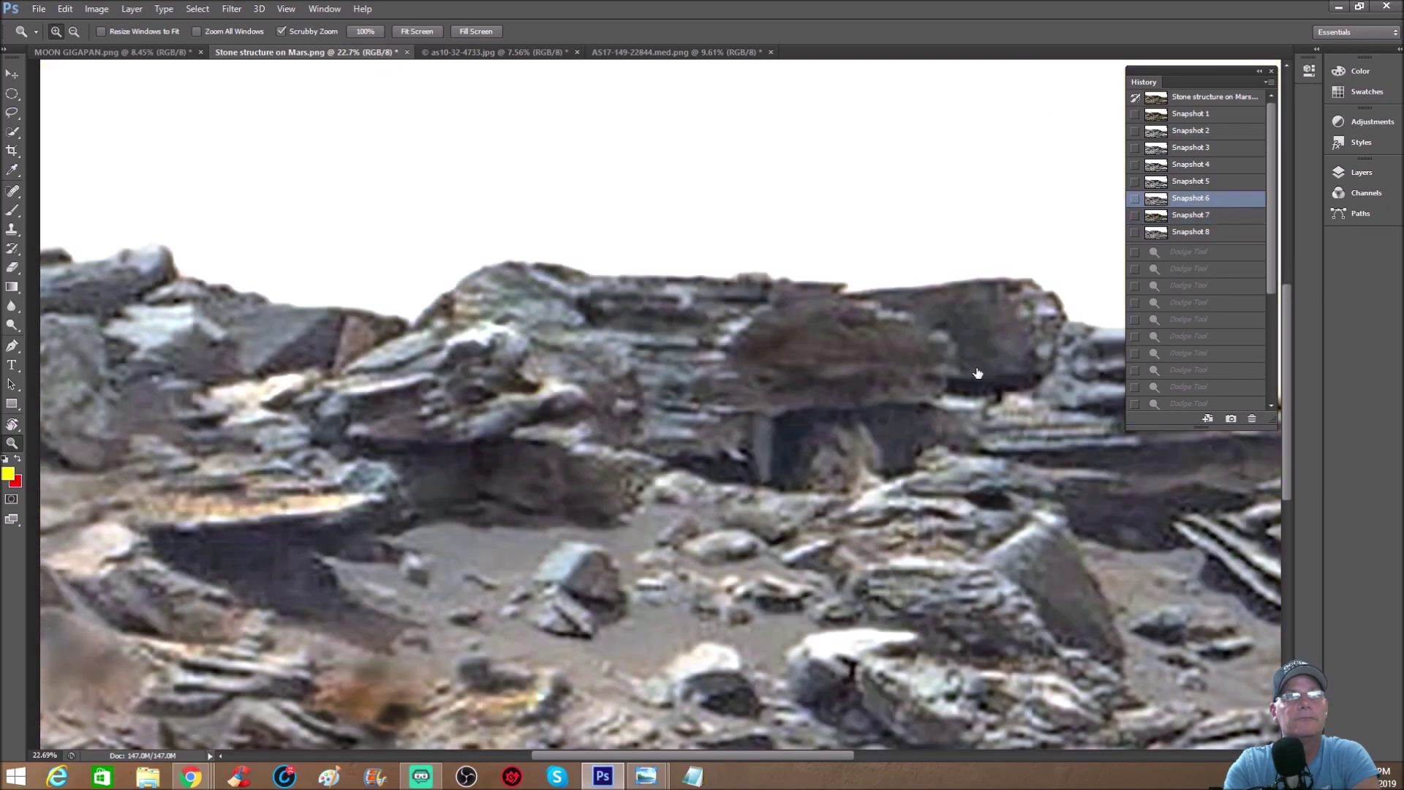
pyautogui.scroll(-1, 944, 340)
pyautogui.moveTo(761, 753); pyautogui.dragTo(813, 745)
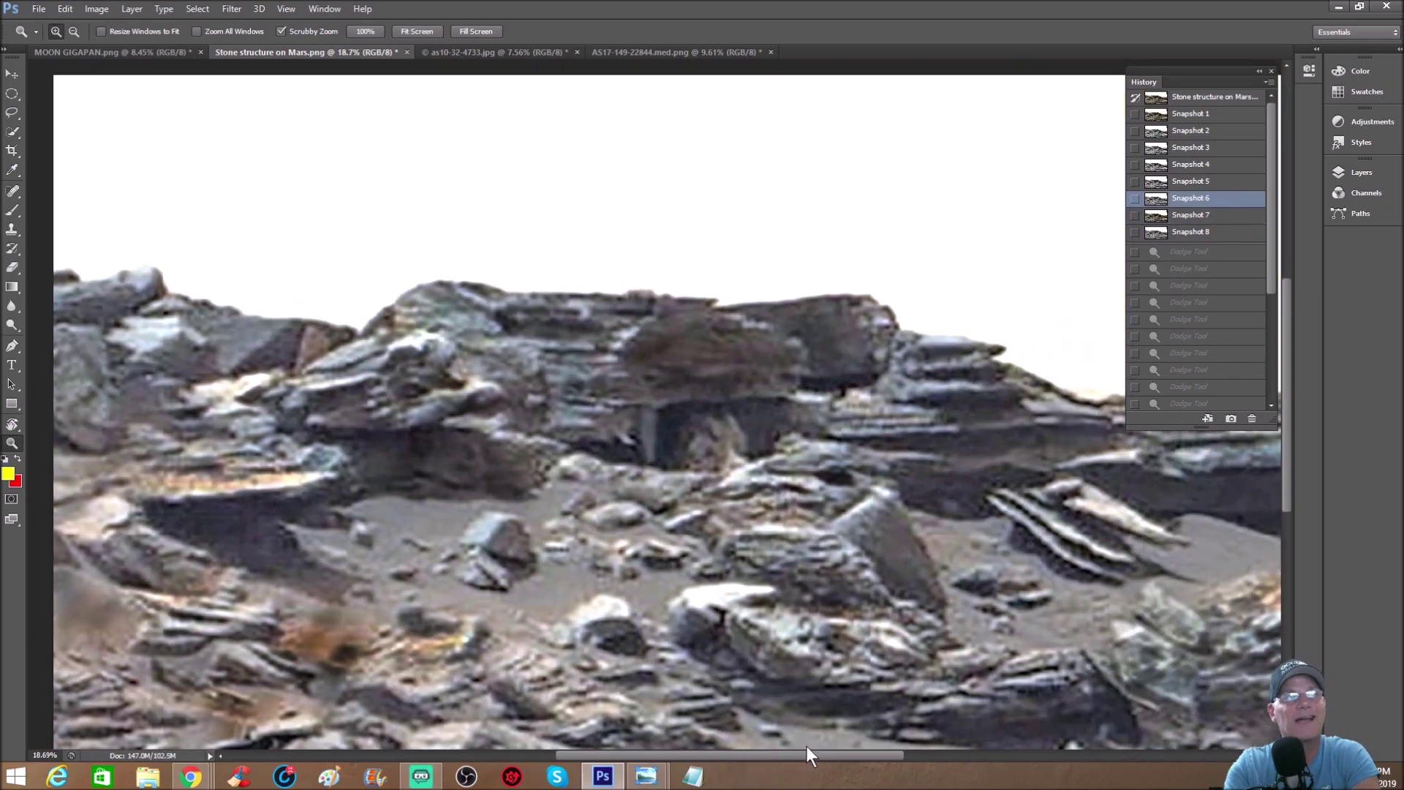